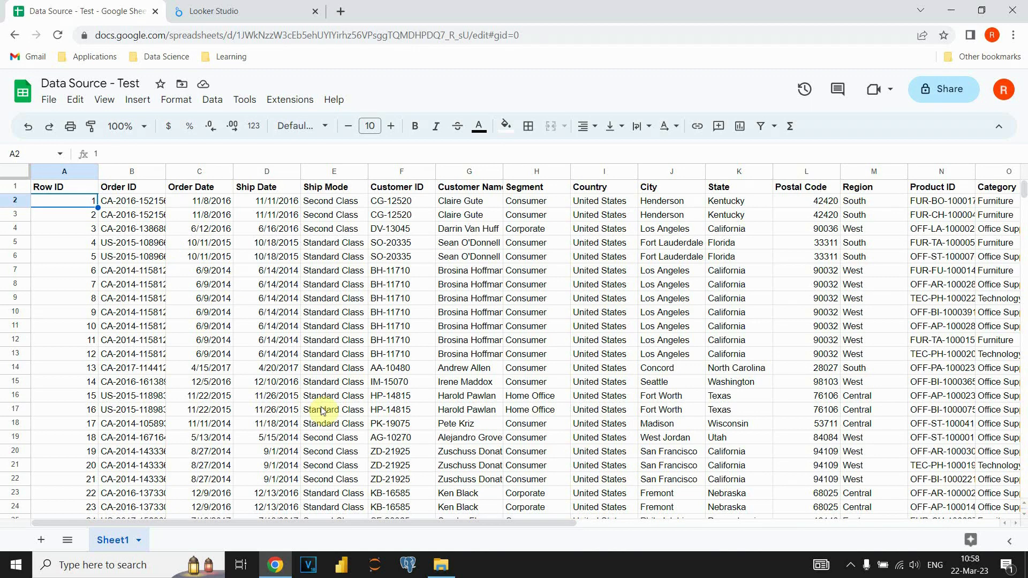
# Switch to Looker Studio, start a blank report and choose the Data Source - Test spreadsheet through the Google Sheets connector.
pyautogui.click(132, 171)
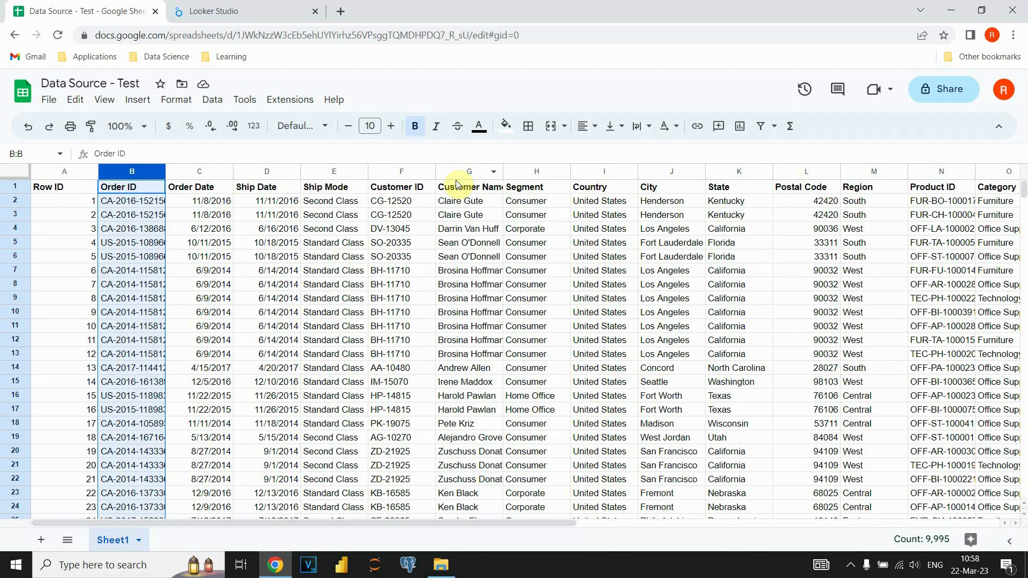
pyautogui.click(257, 11)
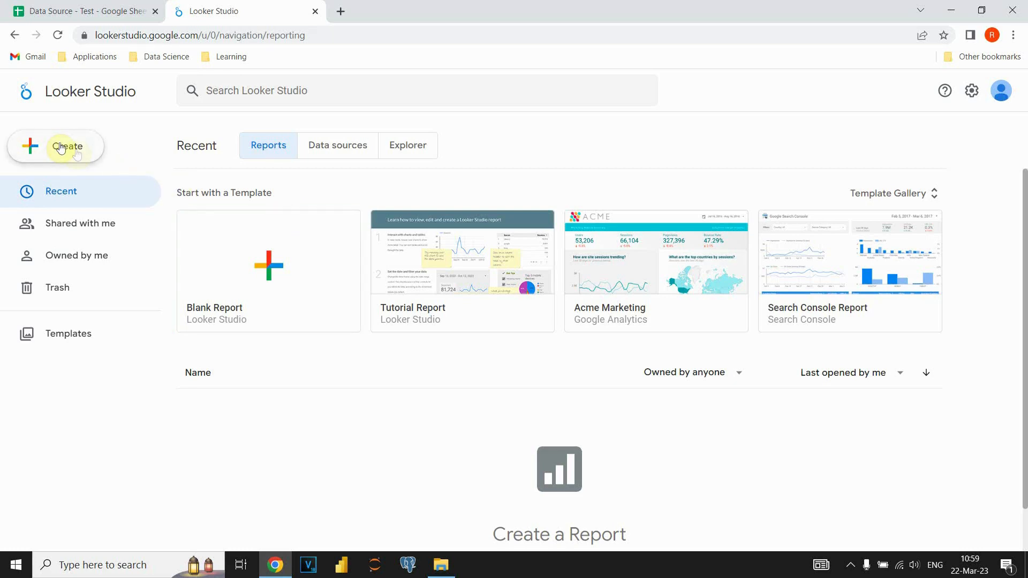
pyautogui.click(263, 264)
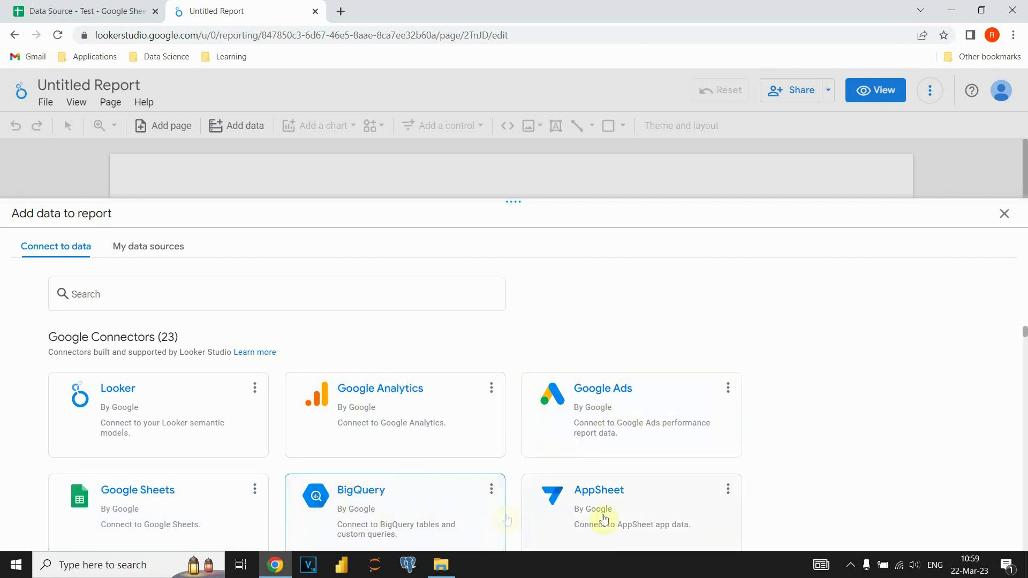
pyautogui.click(155, 500)
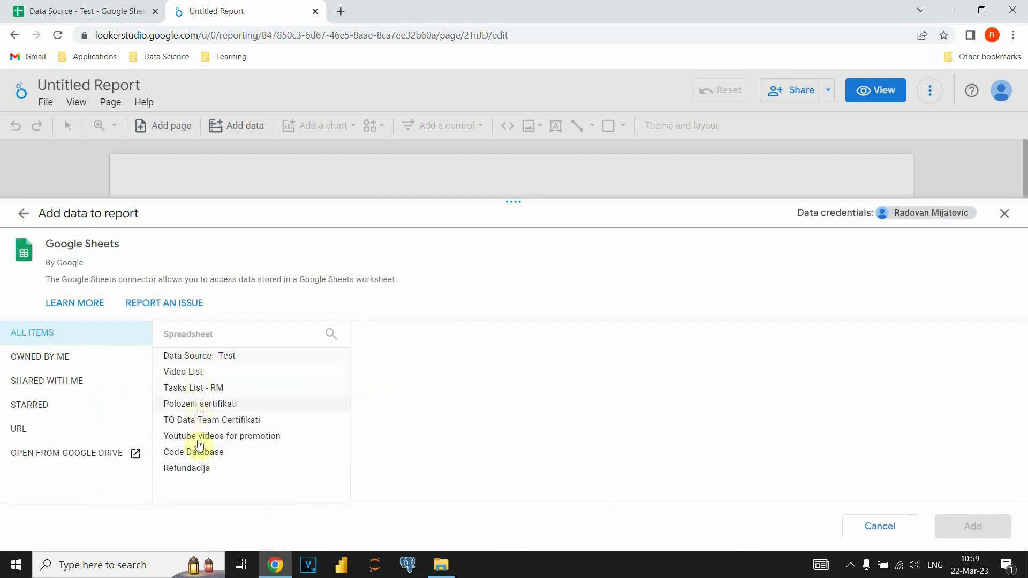
pyautogui.click(209, 355)
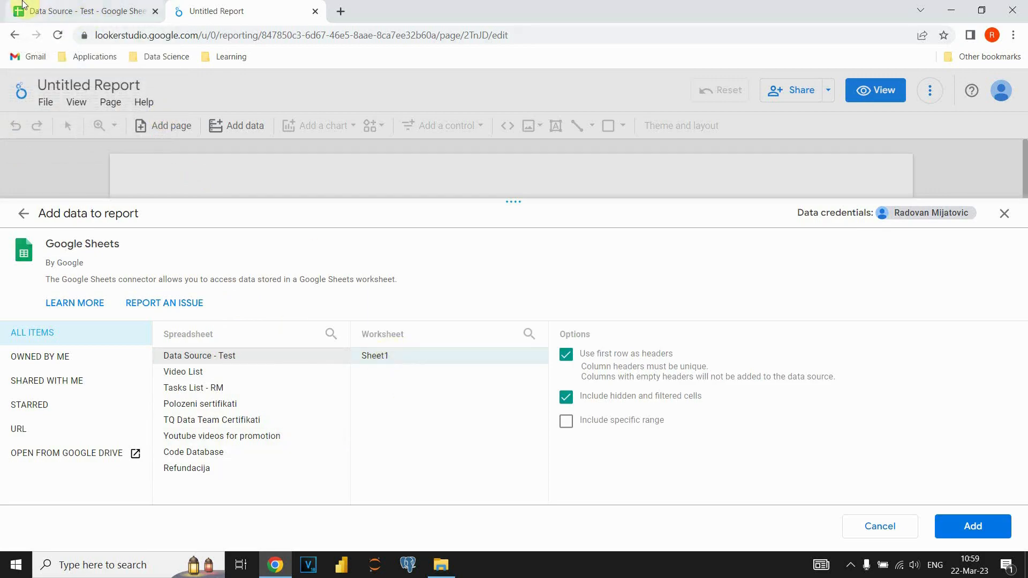
# Check the worksheet name and the header row in the Google Sheets source, returning to Looker Studio each time.
pyautogui.click(53, 9)
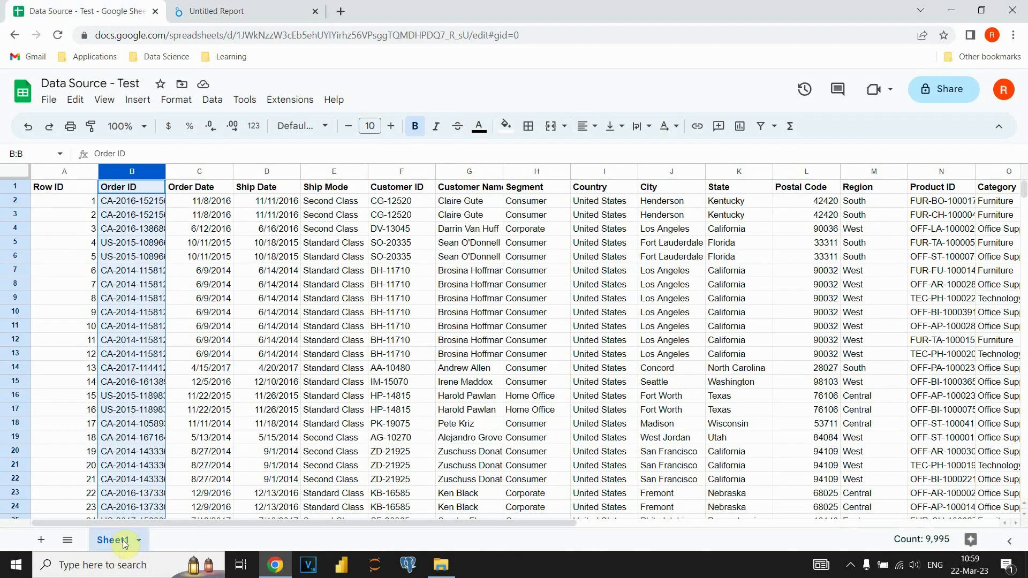
pyautogui.click(206, 9)
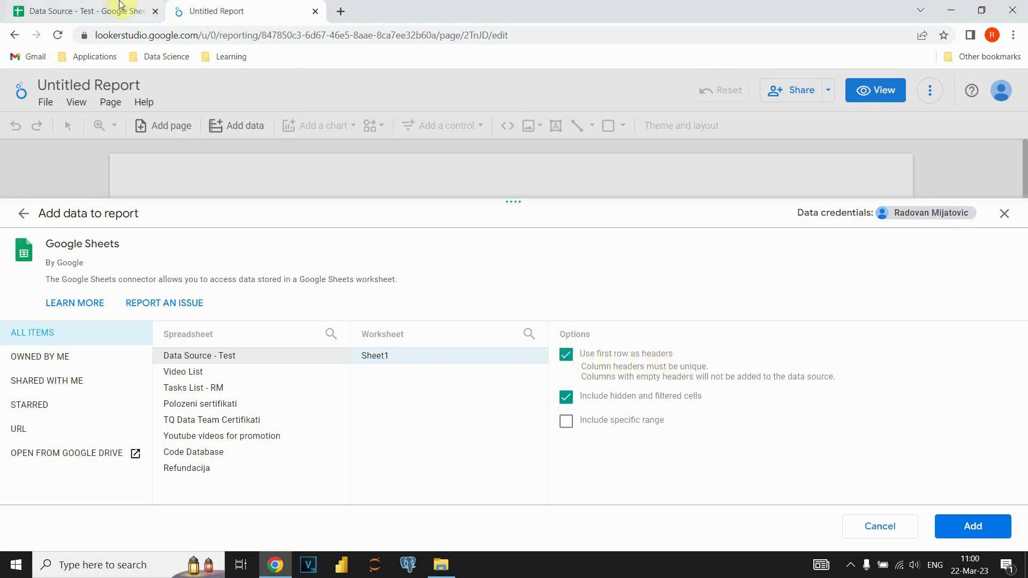
pyautogui.click(107, 11)
pyautogui.click(20, 188)
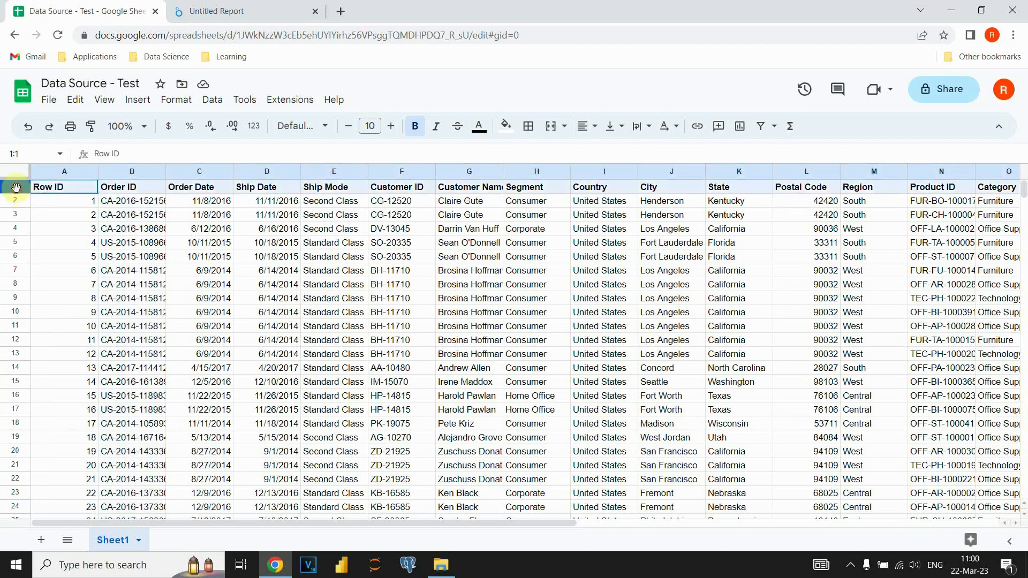
pyautogui.click(203, 11)
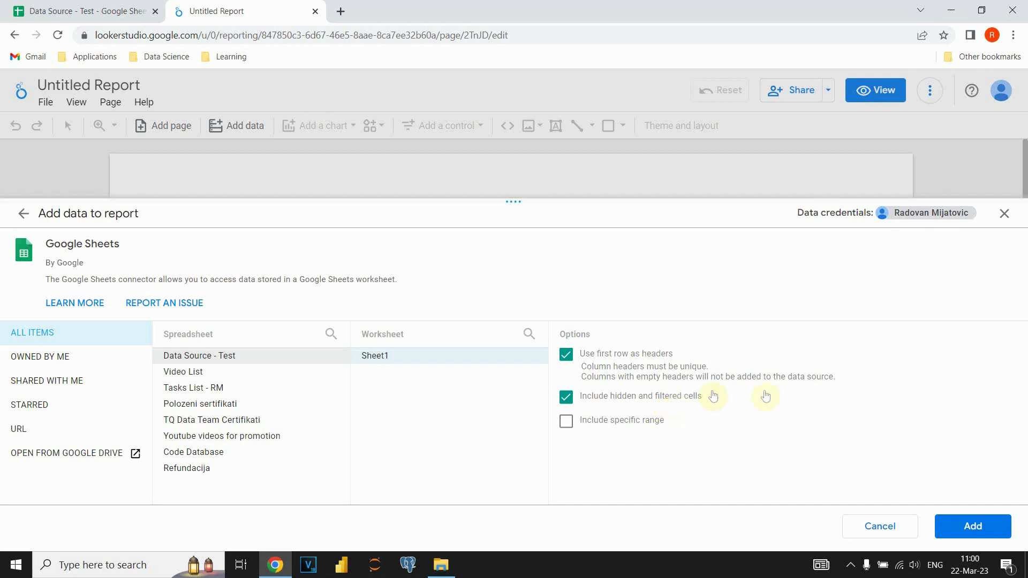
# Add Sheet1 of Data Source - Test to the report, with the first row as headers and hidden and filtered cells included.
pyautogui.click(972, 528)
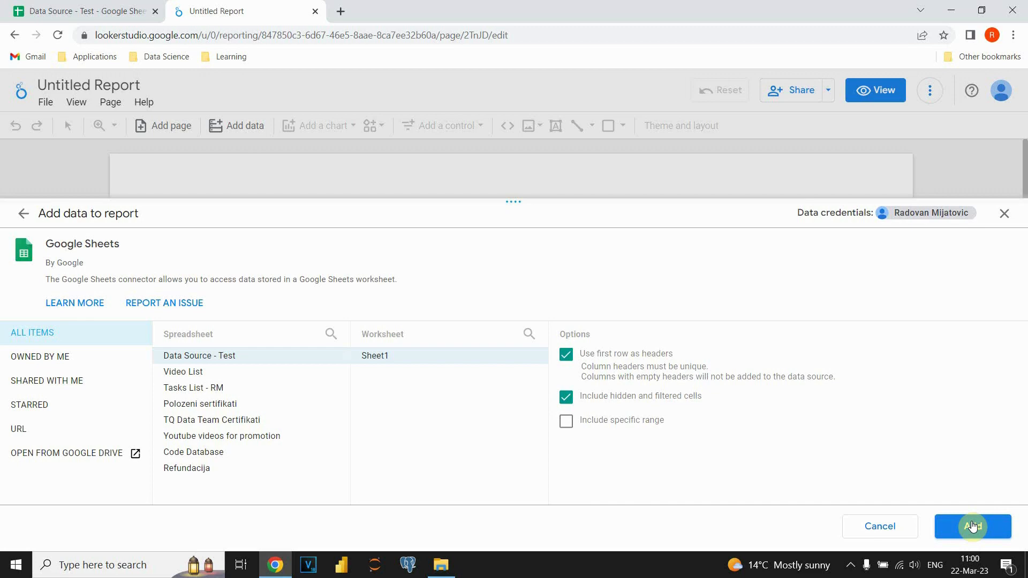
pyautogui.click(973, 526)
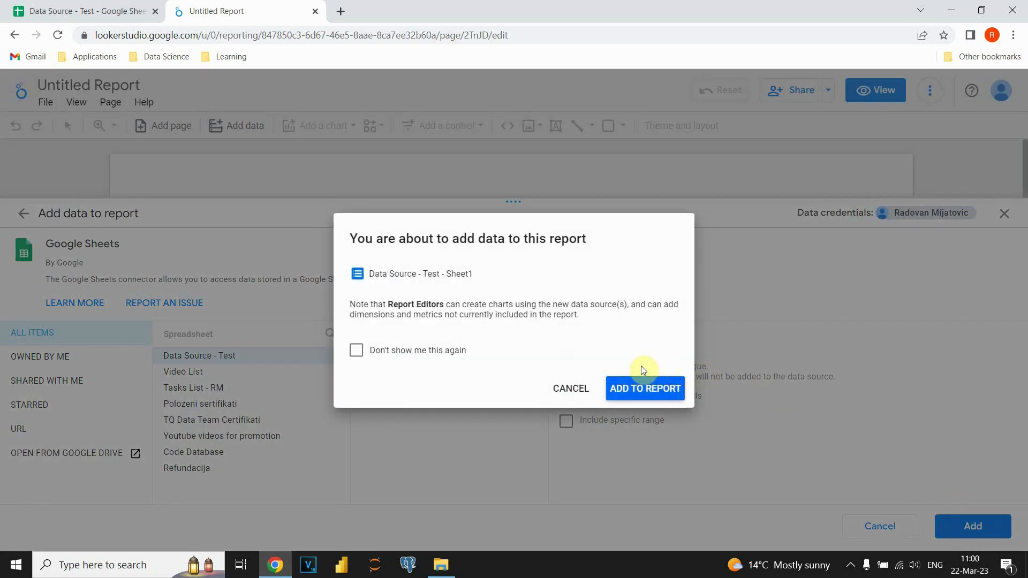
pyautogui.click(647, 387)
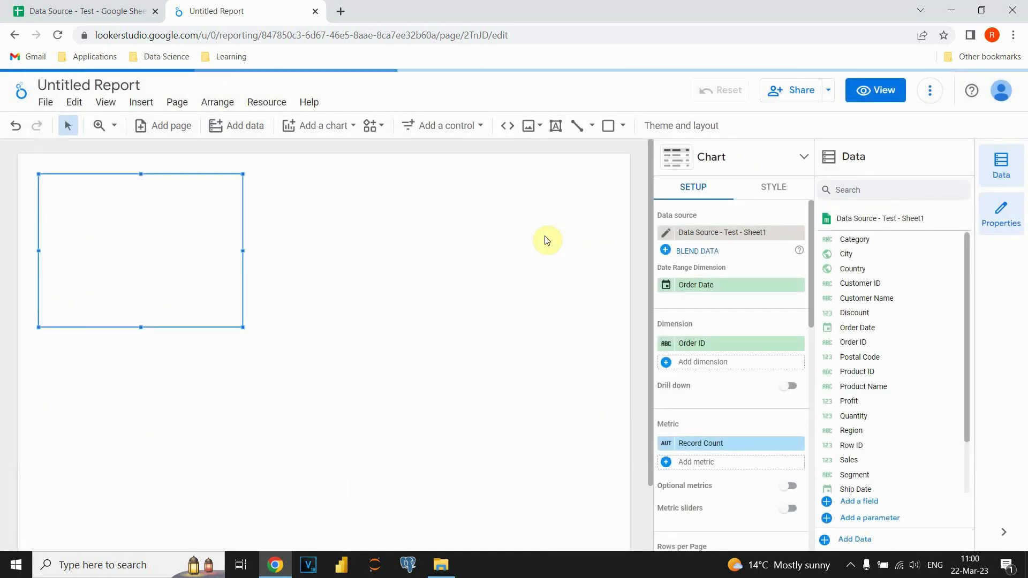
# Rename the report as "Orders analysis".
pyautogui.doubleClick(84, 88)
pyautogui.click(115, 85)
pyautogui.moveTo(115, 85); pyautogui.dragTo(52, 85)
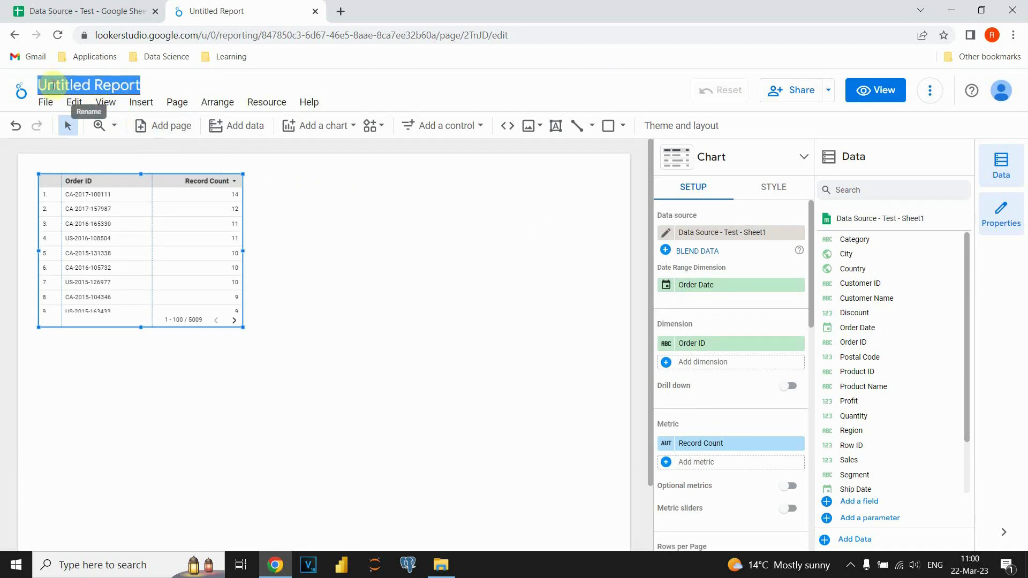
pyautogui.write('Orders')
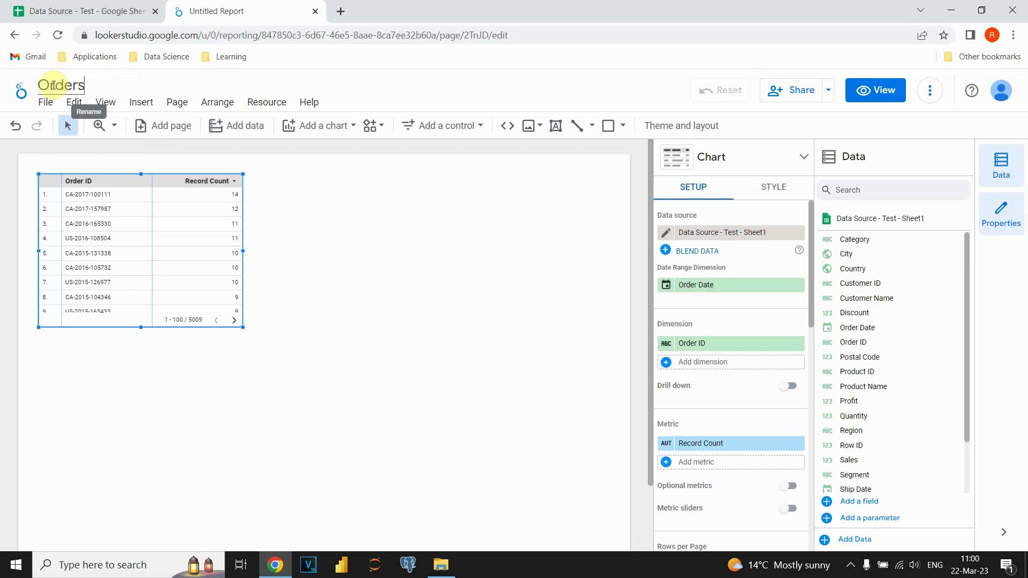
pyautogui.write(' analysis')
pyautogui.press('Return')
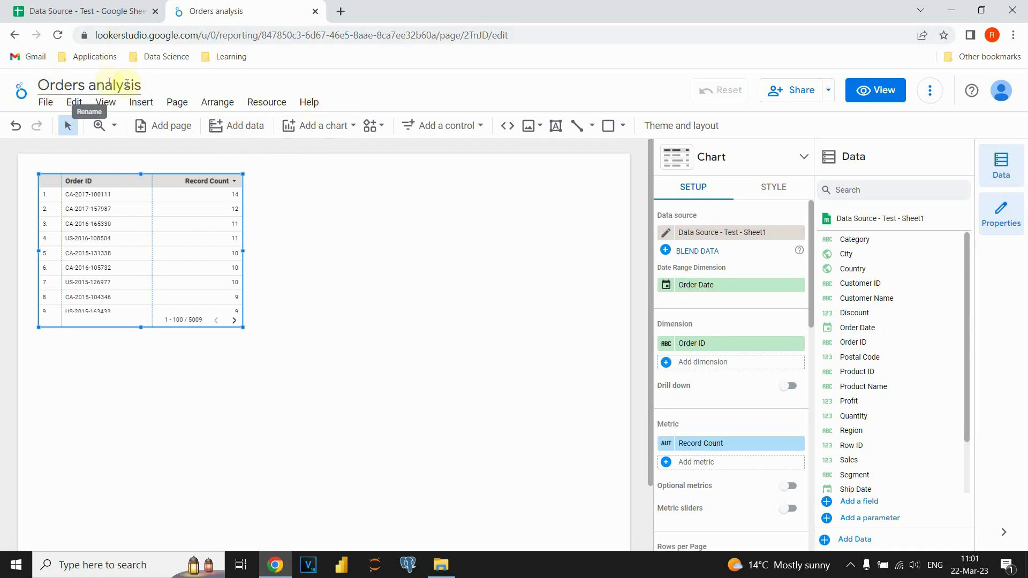
# Replace the default table with a time series chart and stretch it to about twice its initial width.
pyautogui.press('Delete')
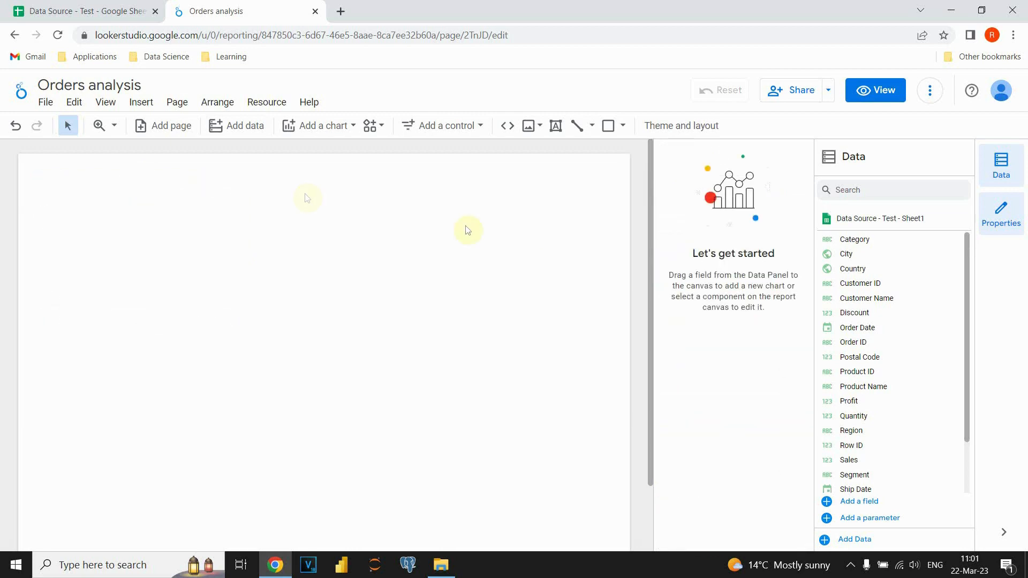
pyautogui.click(349, 127)
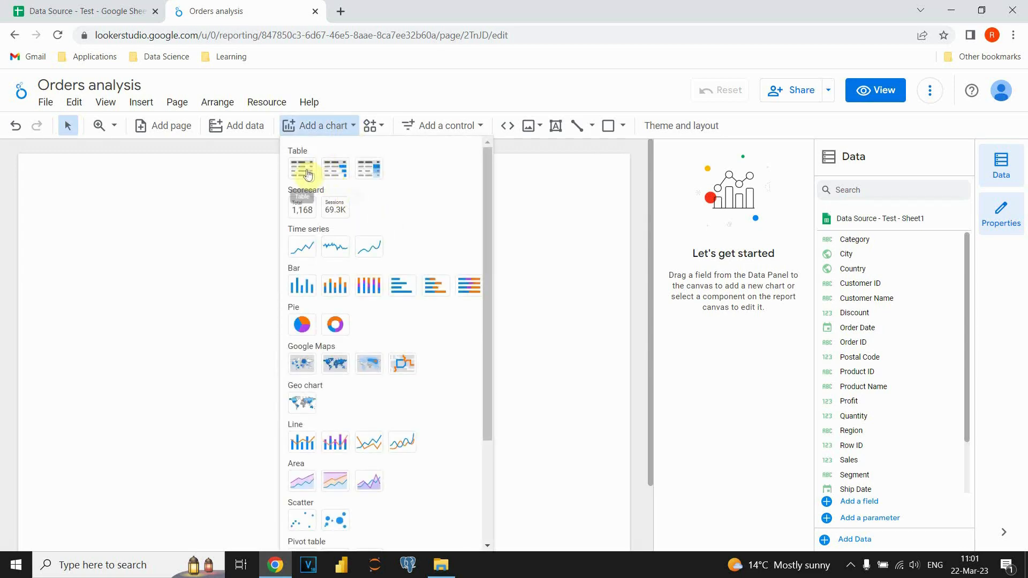
pyautogui.scroll(-1, 375, 205)
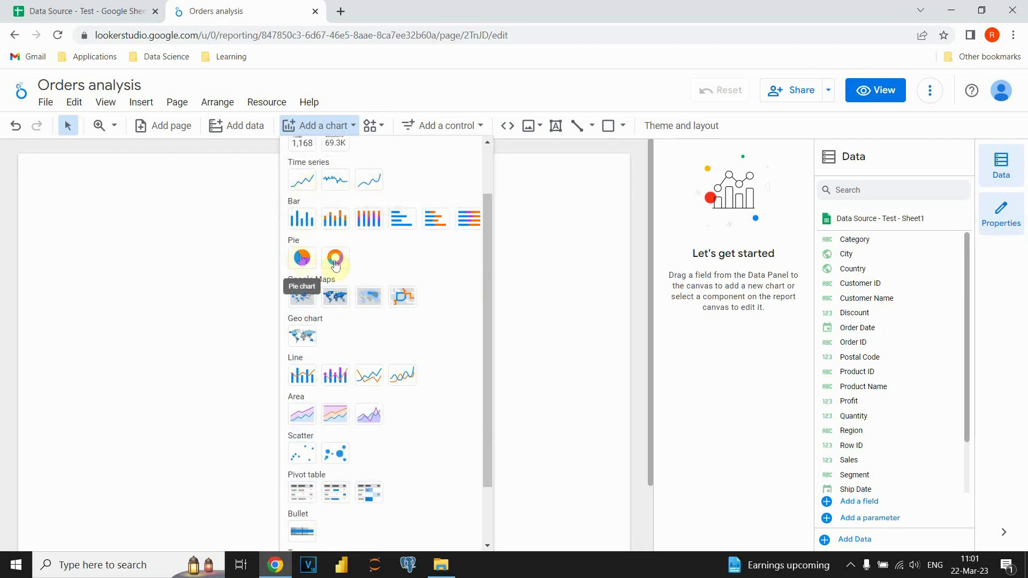
pyautogui.scroll(1, 369, 265)
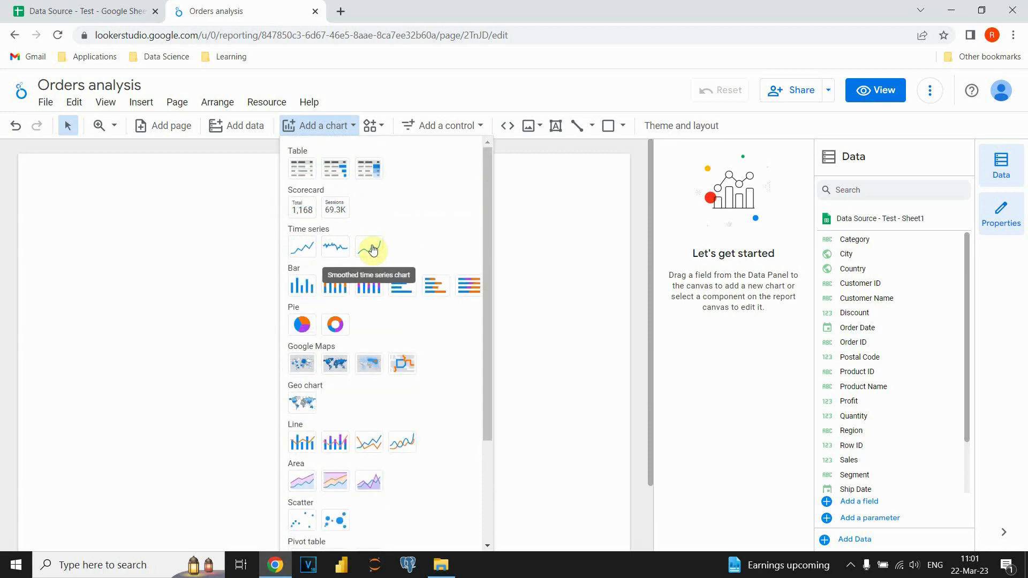
pyautogui.click(301, 252)
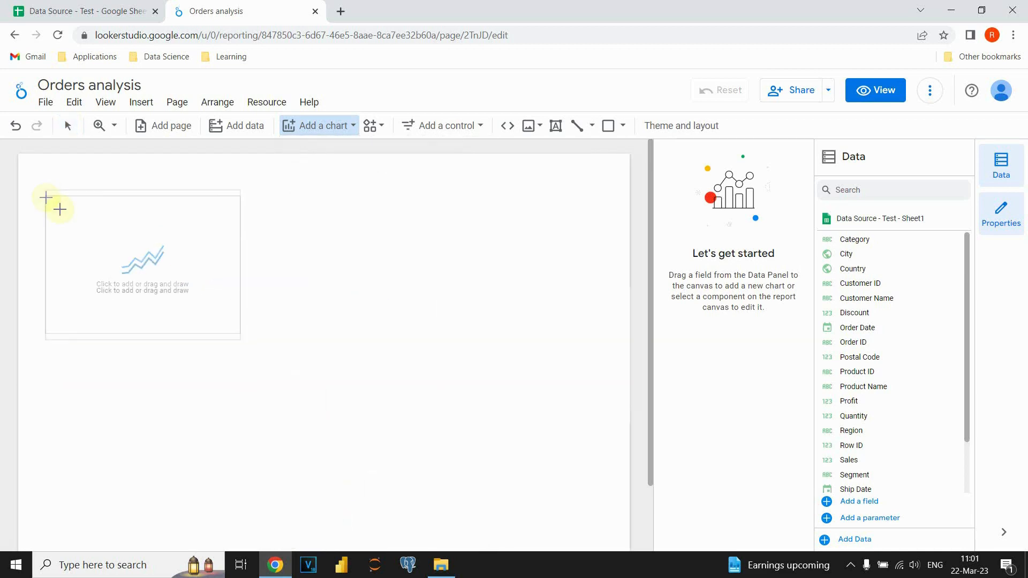
pyautogui.click(90, 212)
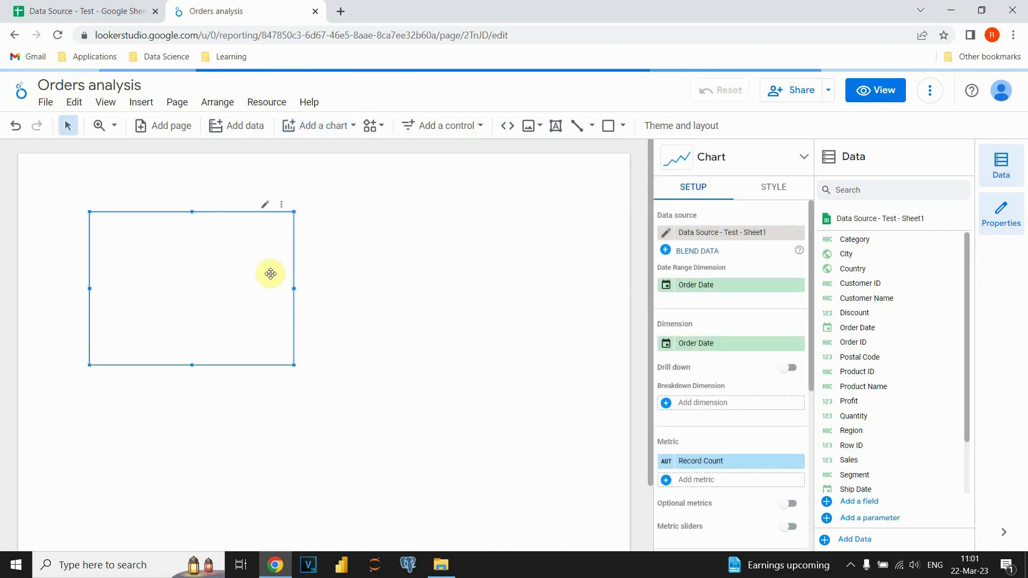
pyautogui.moveTo(293, 288); pyautogui.dragTo(484, 286)
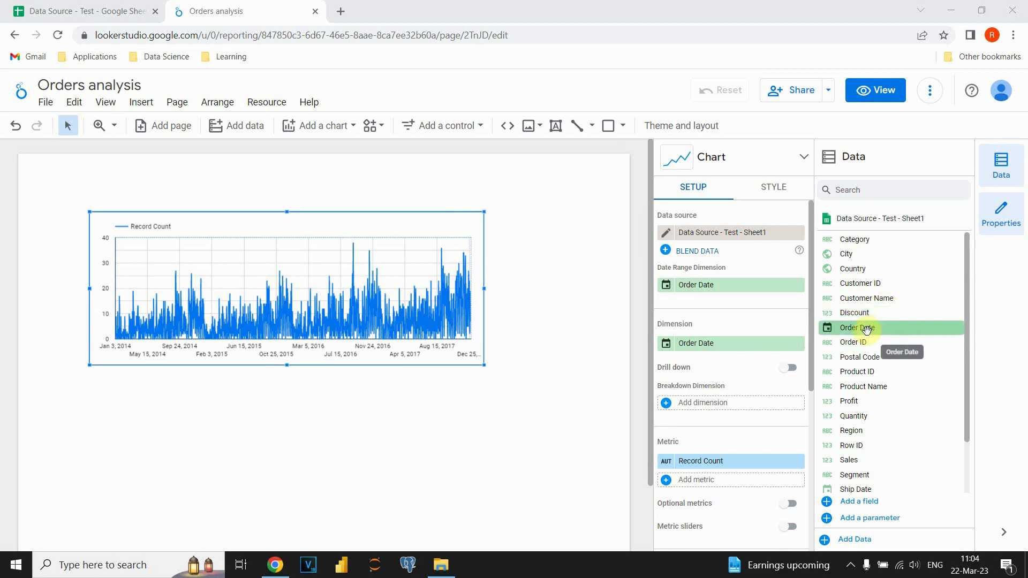
# Use Order Date as the chart's dimension and Quantity as its metric, and check the metric's aggregation options.
pyautogui.moveTo(867, 330); pyautogui.dragTo(707, 347)
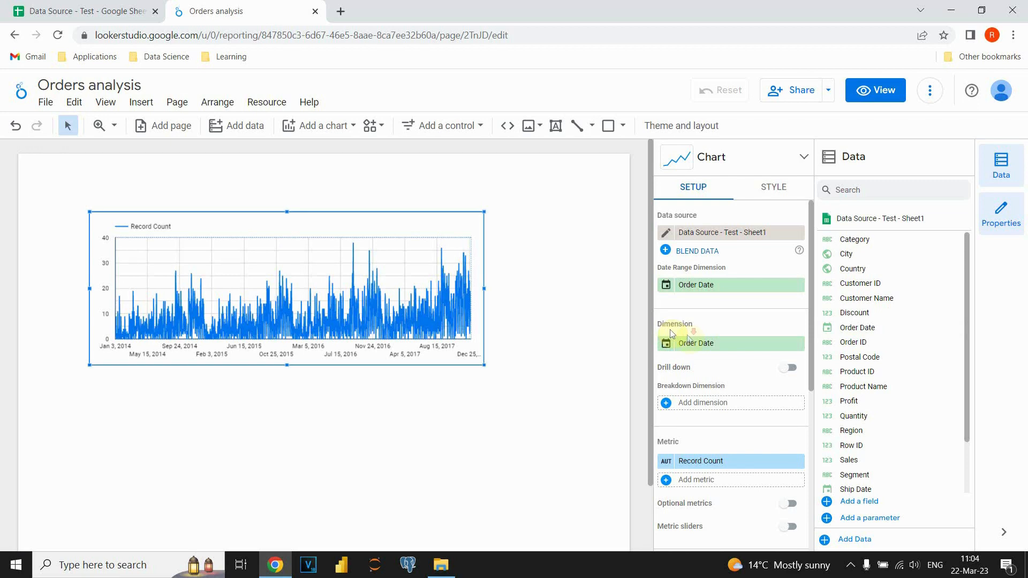
pyautogui.scroll(-2, 670, 330)
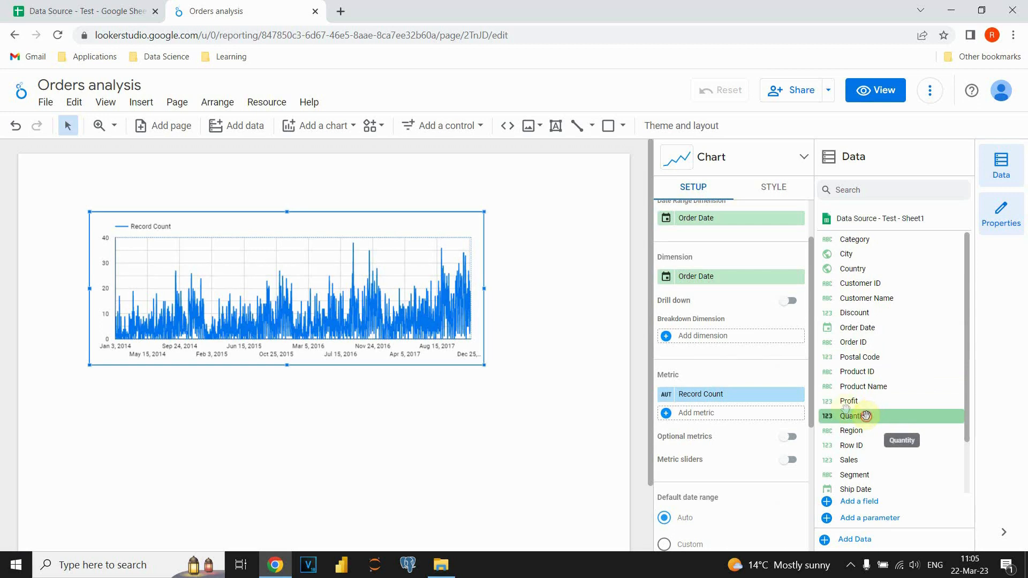
pyautogui.moveTo(861, 425); pyautogui.dragTo(696, 397)
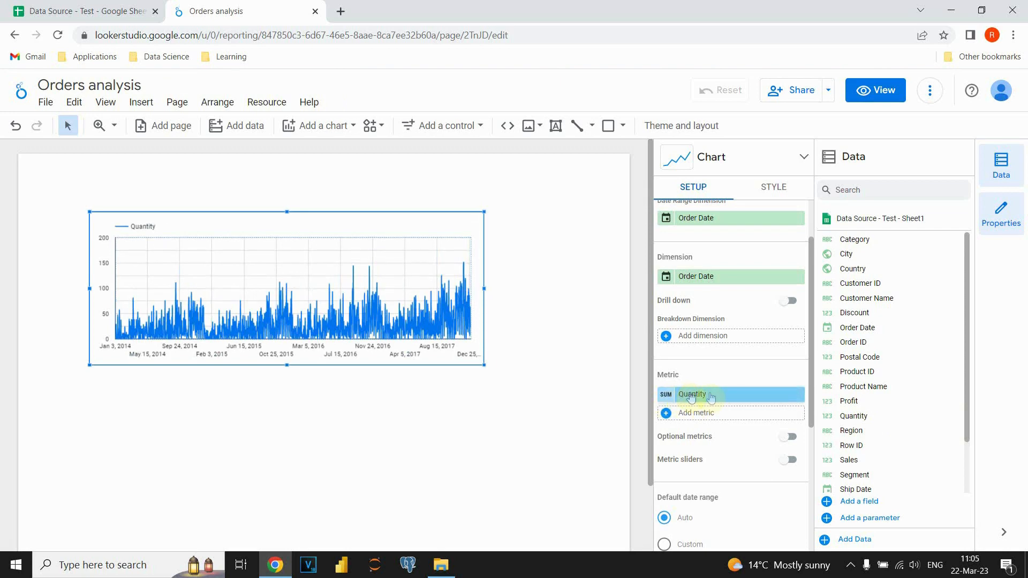
pyautogui.click(667, 396)
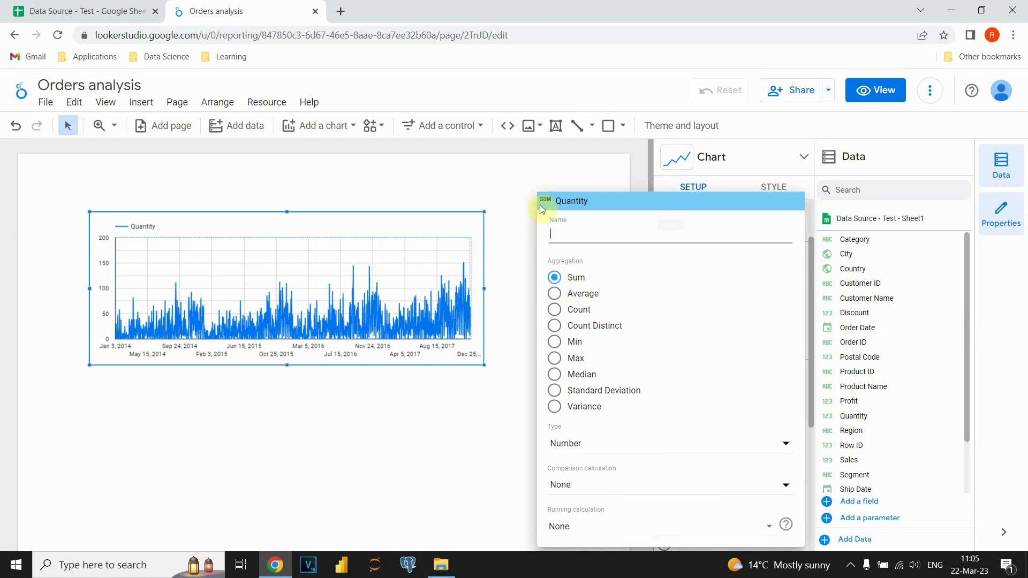
pyautogui.click(538, 180)
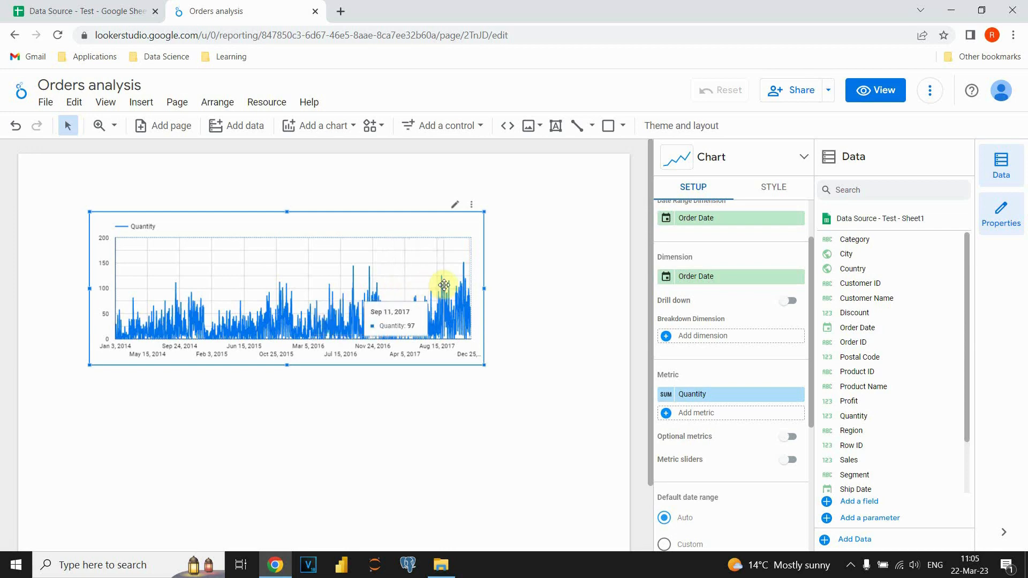
# Switch the chart's default date range to Custom and choose the Advanced range type.
pyautogui.scroll(-4, 746, 306)
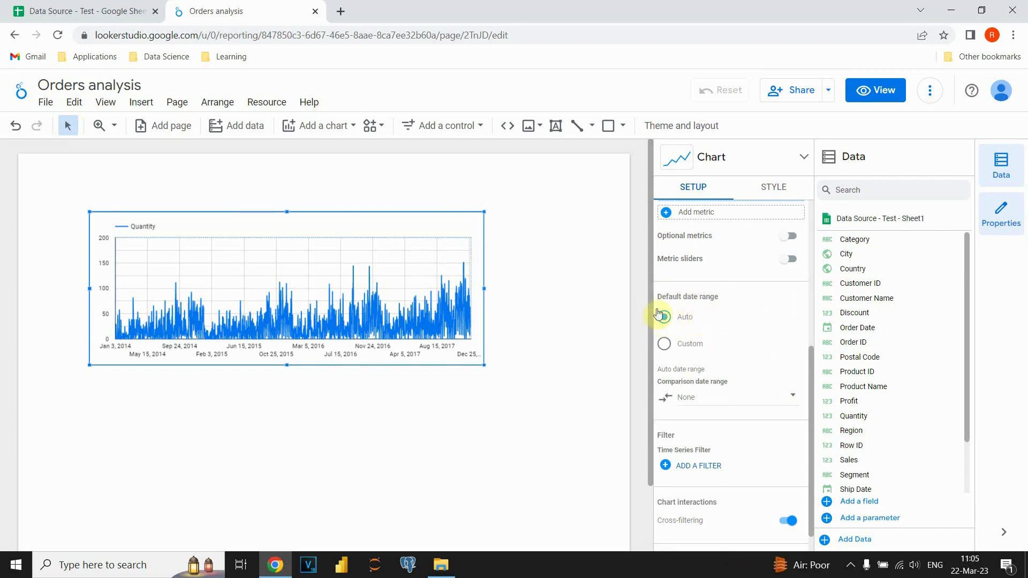
pyautogui.click(664, 345)
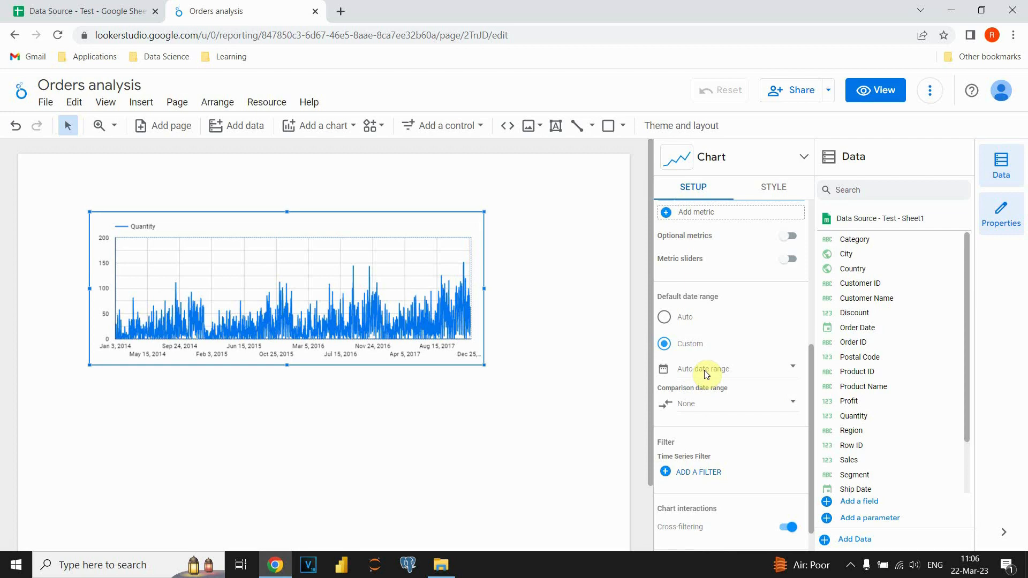
pyautogui.click(704, 372)
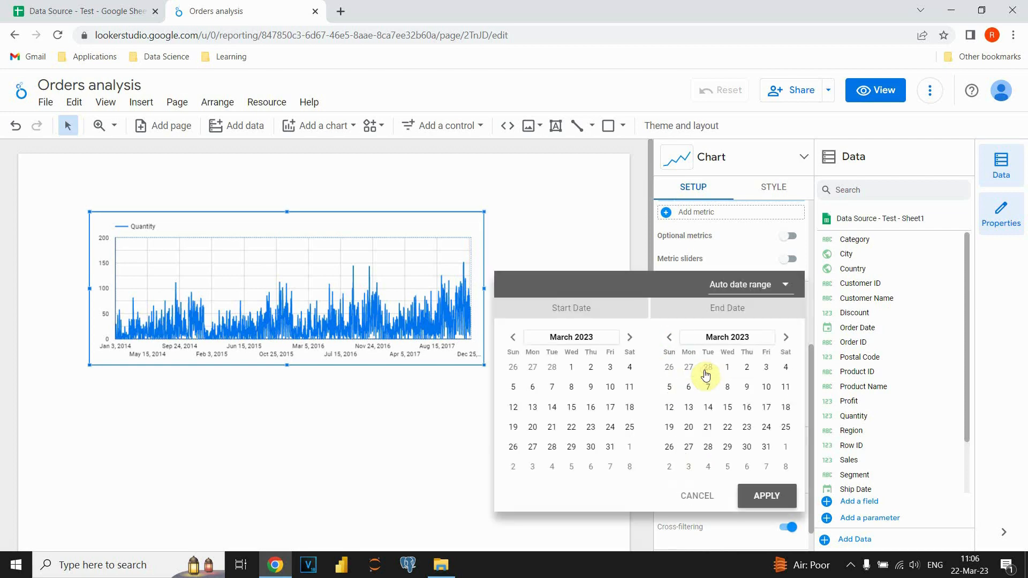
pyautogui.click(750, 289)
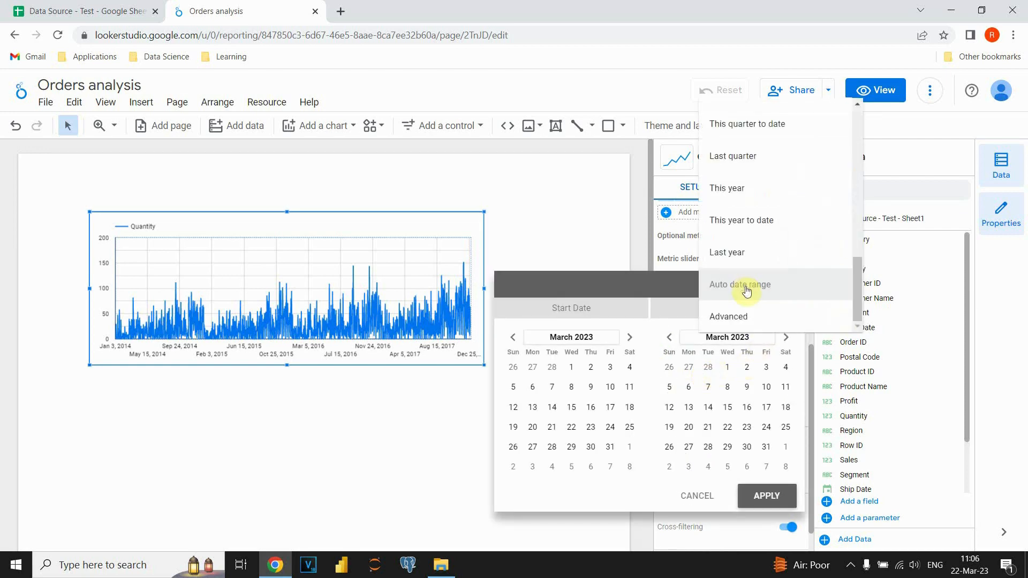
pyautogui.click(743, 320)
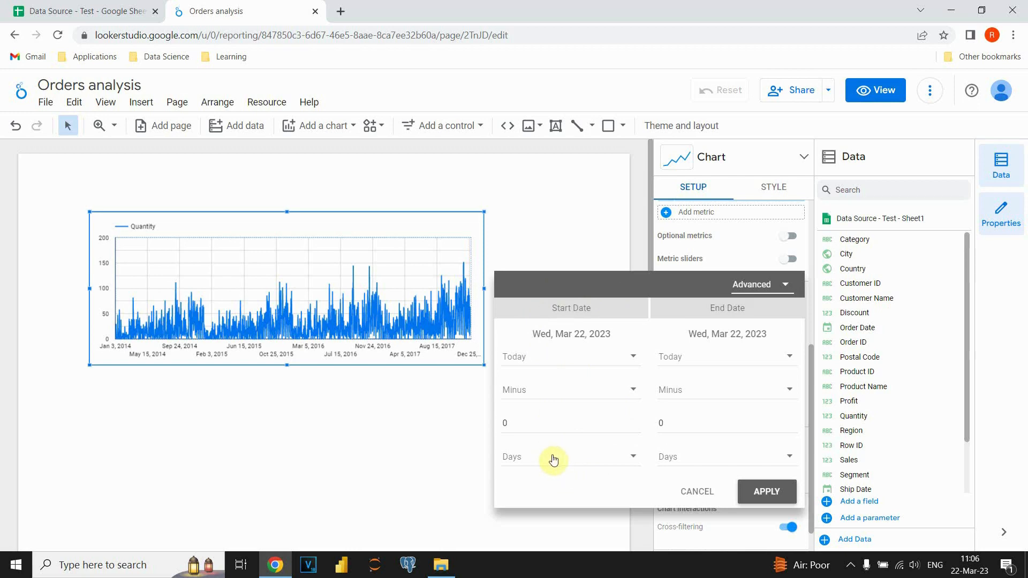
# Define the start date of the custom range as today minus 8 years.
pyautogui.click(634, 458)
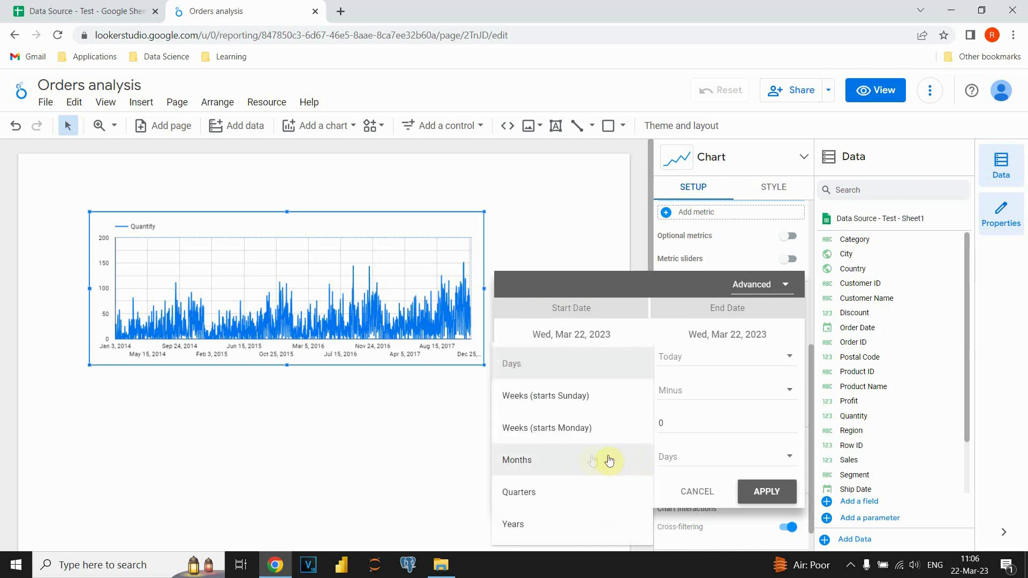
pyautogui.click(523, 524)
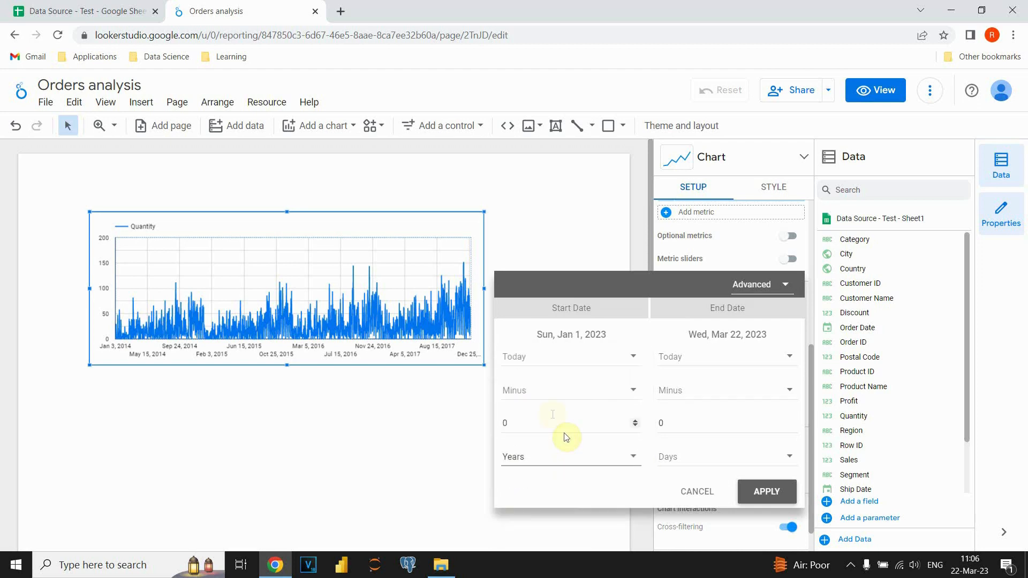
pyautogui.click(525, 421)
pyautogui.press('BackSpace')
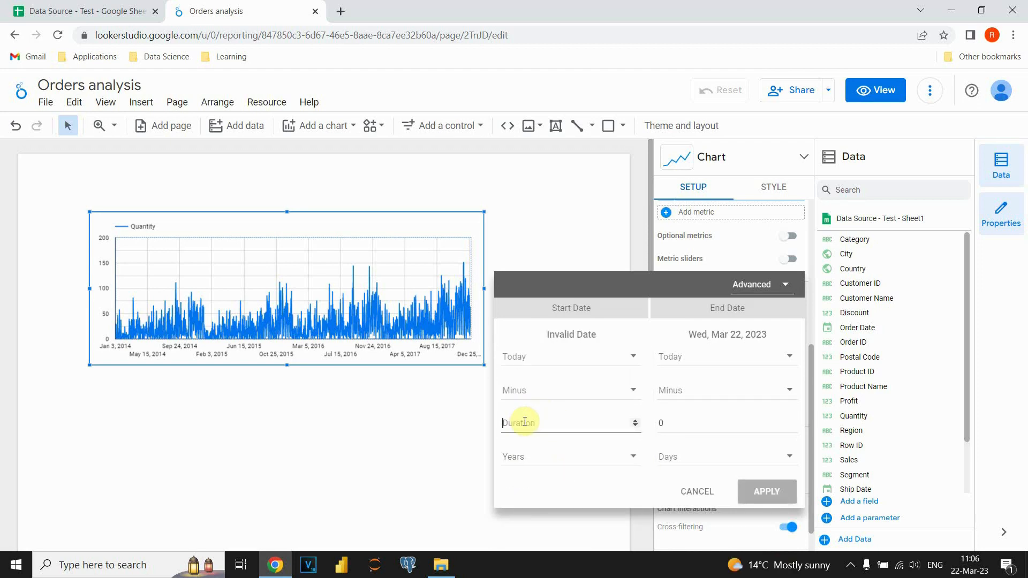
pyautogui.write('6')
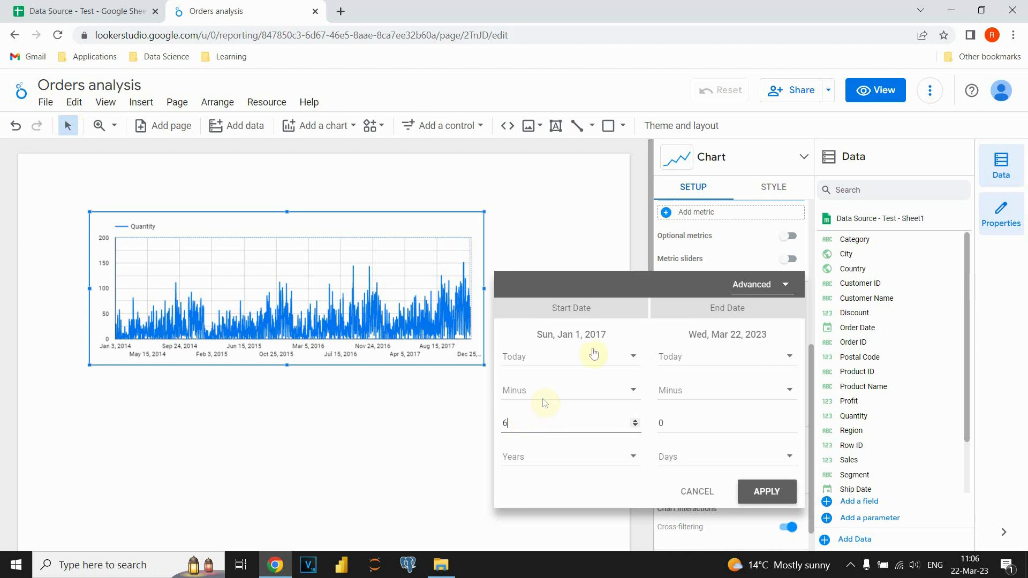
pyautogui.press('BackSpace')
pyautogui.write('8')
# Define the end date as today minus 7 years and apply the custom range to the chart.
pyautogui.click(677, 425)
pyautogui.press('BackSpace')
pyautogui.write('7')
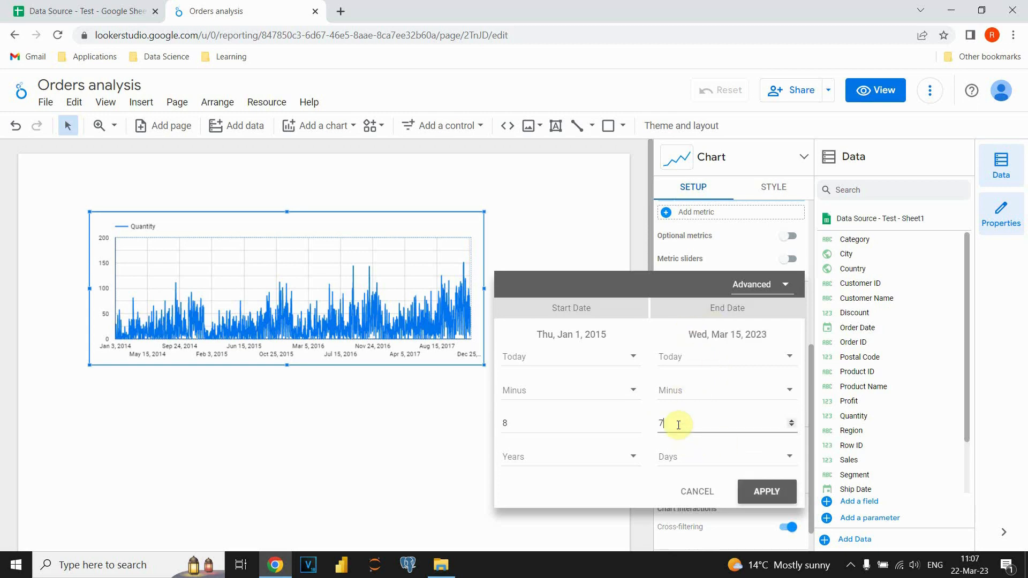
pyautogui.click(693, 456)
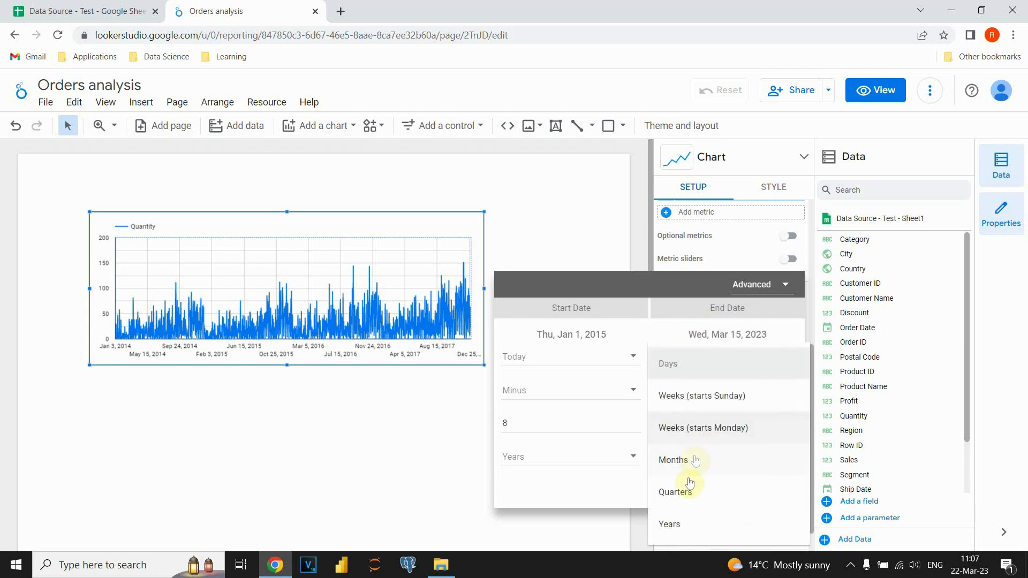
pyautogui.click(681, 531)
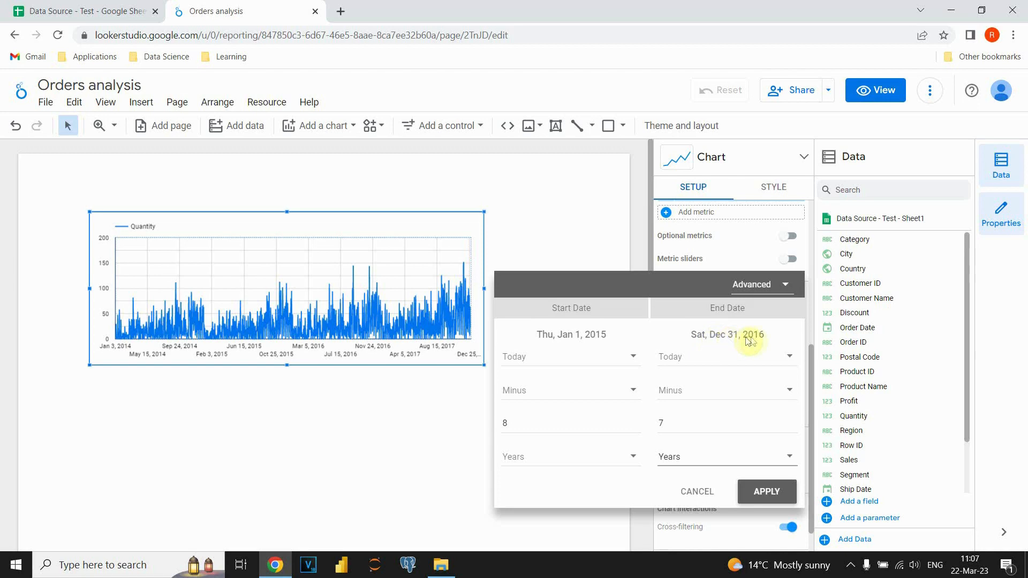
pyautogui.click(766, 494)
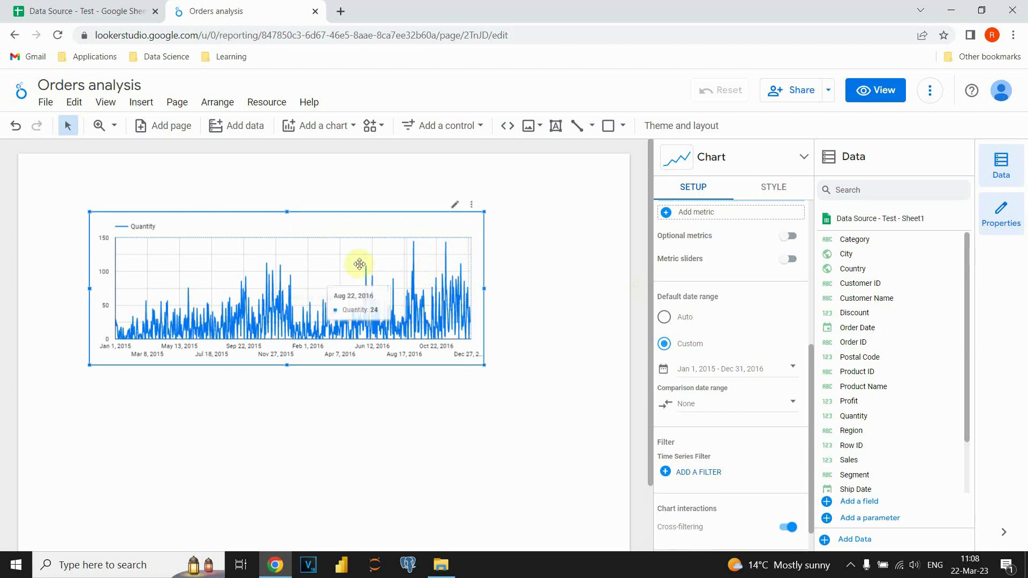
# Try displaying the Quantity series as bars in the chart's style settings and return it to a line.
pyautogui.click(775, 191)
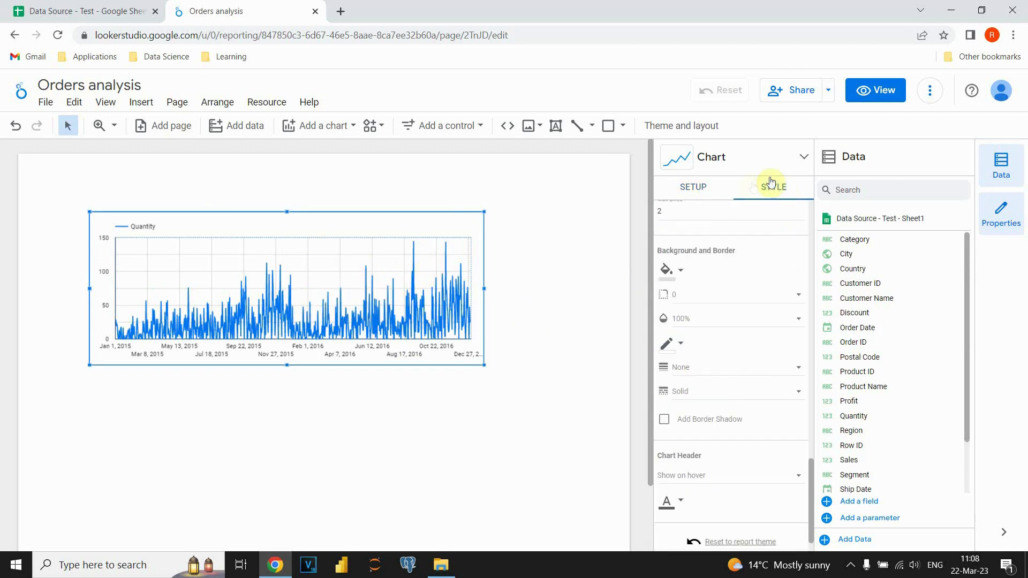
pyautogui.scroll(1, 716, 321)
pyautogui.scroll(10, 716, 321)
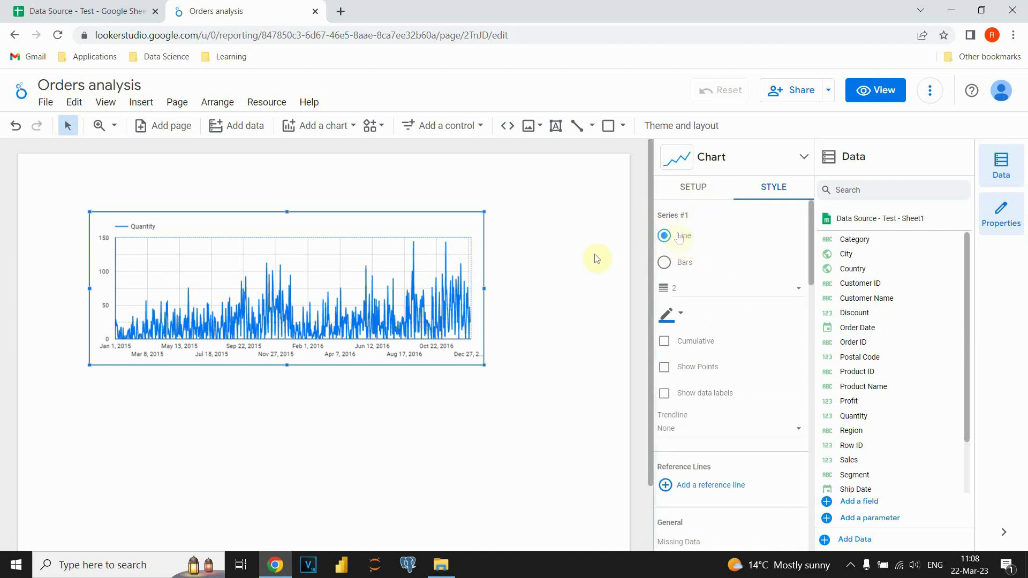
pyautogui.click(664, 264)
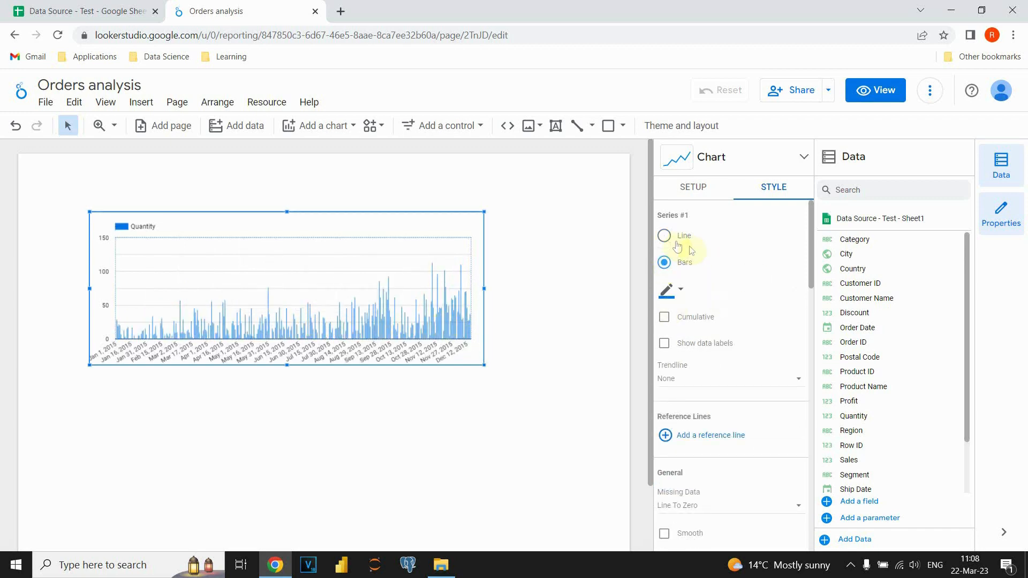
pyautogui.click(664, 238)
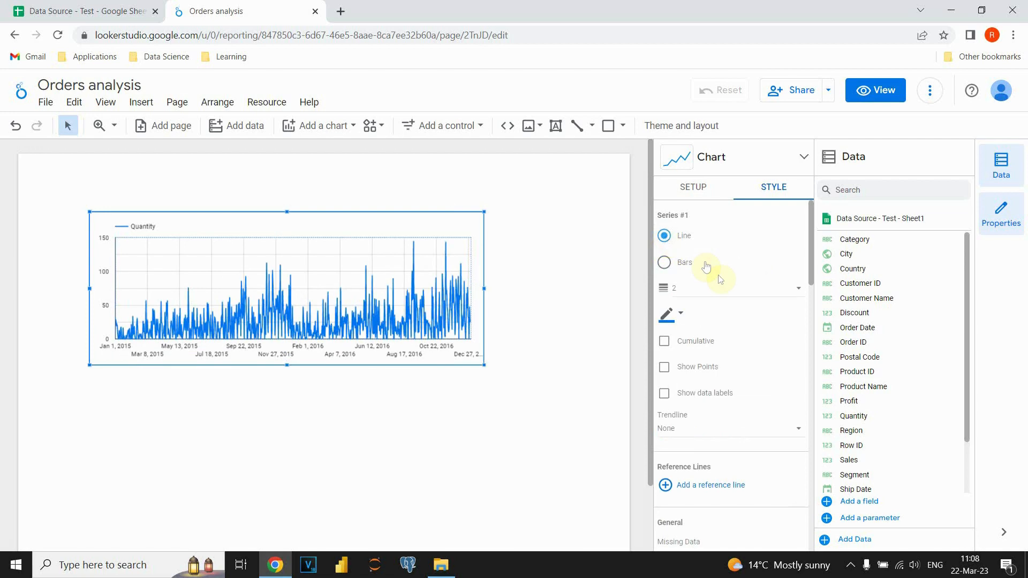
# Try a line weight of 3 for the Quantity series and set it back to 2.
pyautogui.click(719, 289)
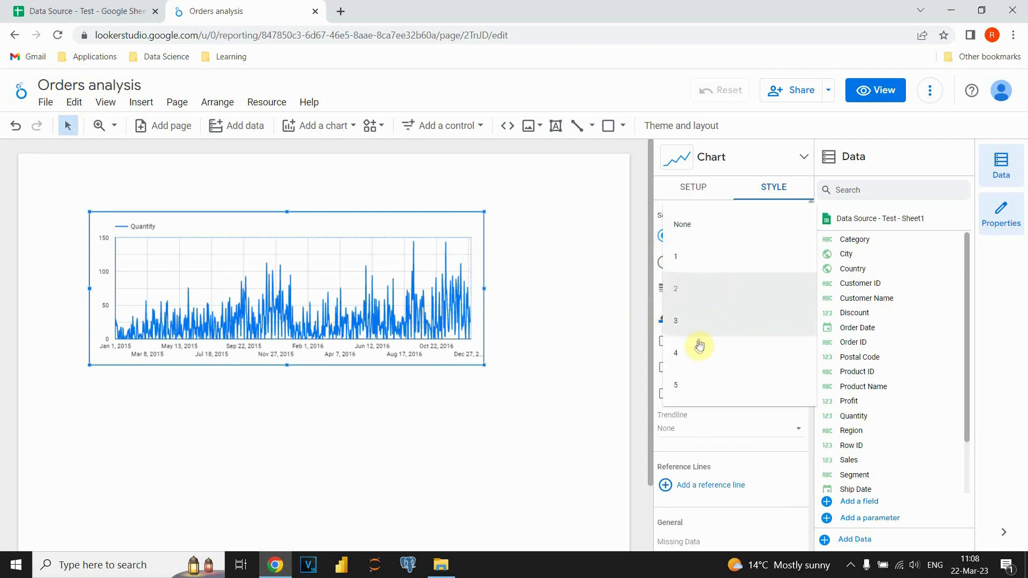
pyautogui.click(692, 320)
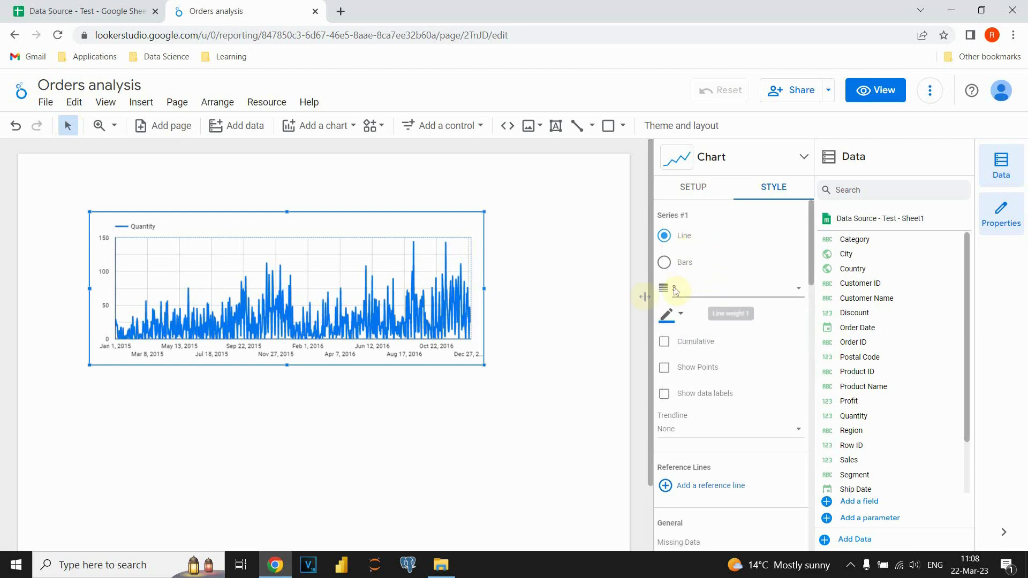
pyautogui.click(716, 296)
pyautogui.click(691, 260)
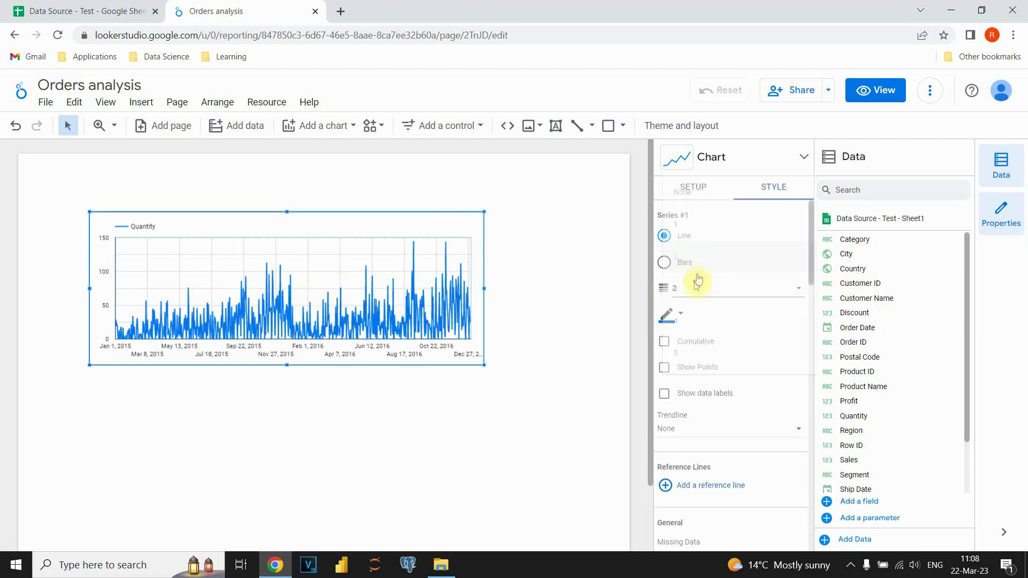
# Change the colour of the Quantity series line to green.
pyautogui.click(676, 316)
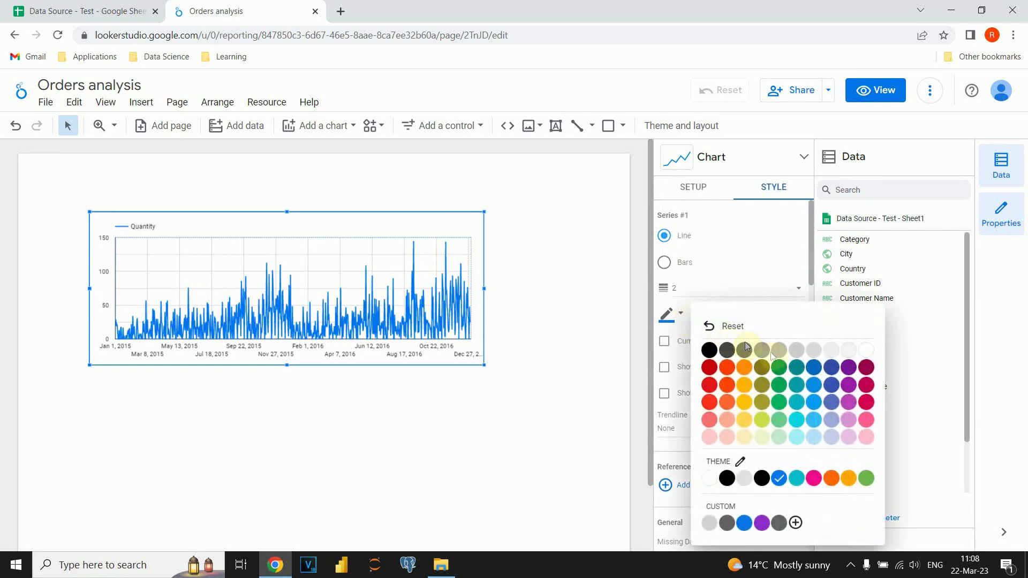
pyautogui.click(780, 369)
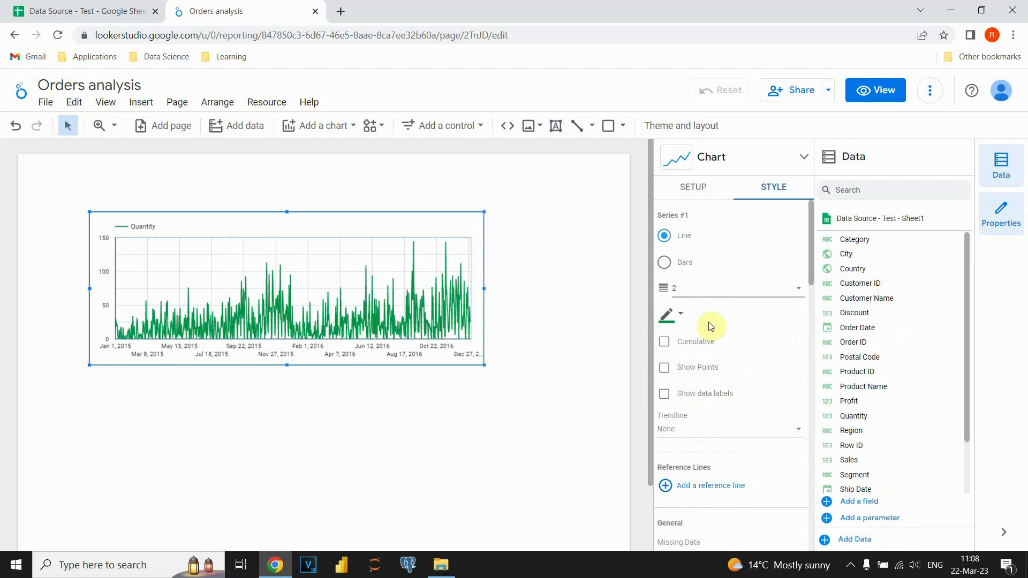
# Try showing points and data labels on the Quantity series, turning each option off again.
pyautogui.scroll(-1, 711, 332)
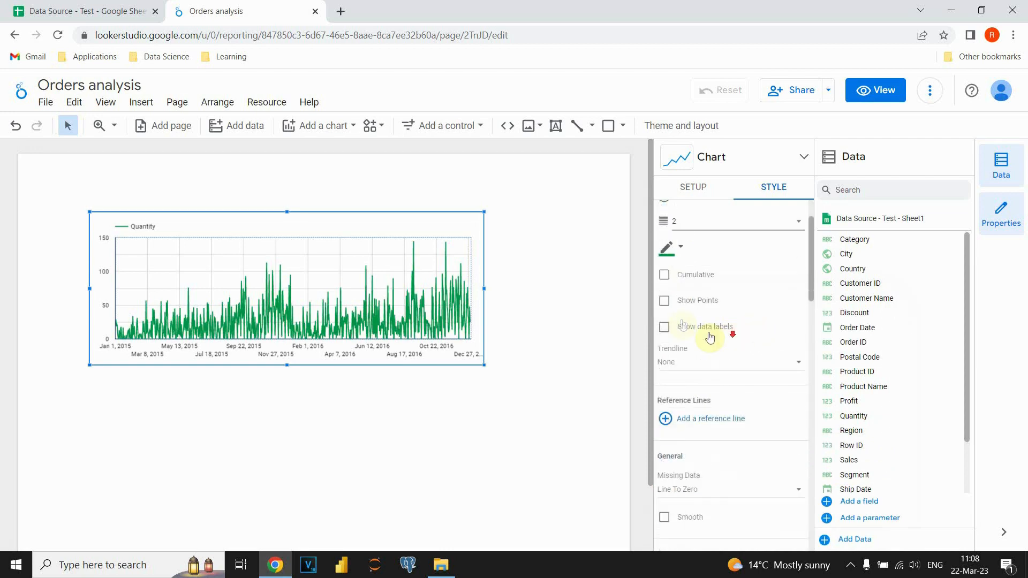
pyautogui.click(664, 303)
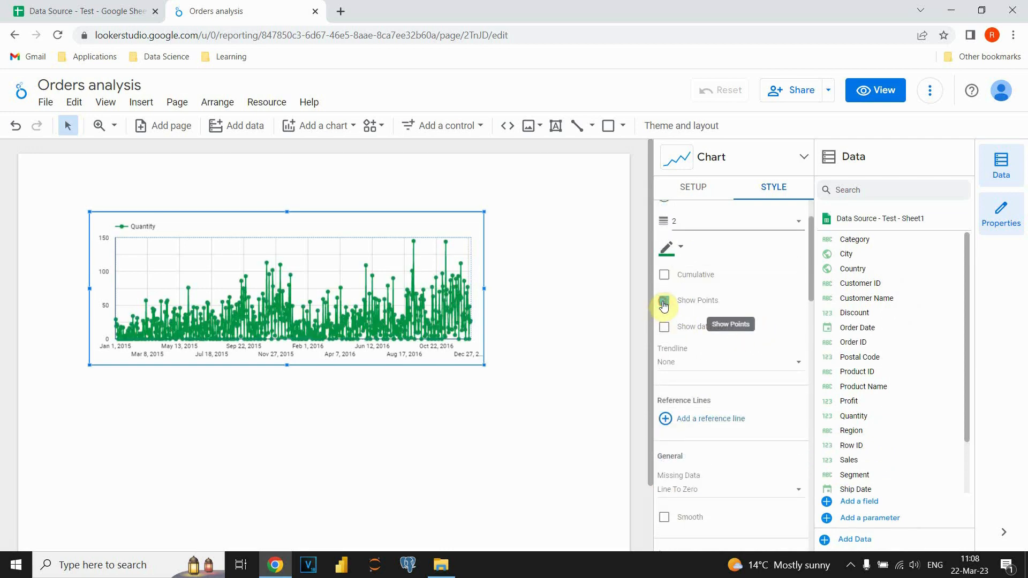
pyautogui.click(664, 303)
pyautogui.click(664, 330)
pyautogui.click(664, 329)
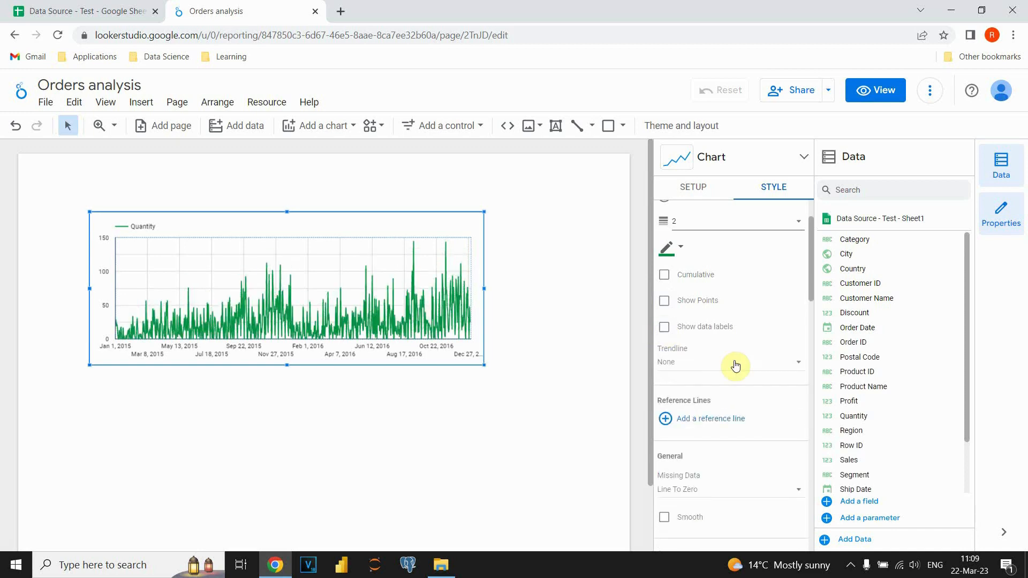
# Add an Exponential trendline to the Quantity series and review the remaining general and axis style options.
pyautogui.click(790, 364)
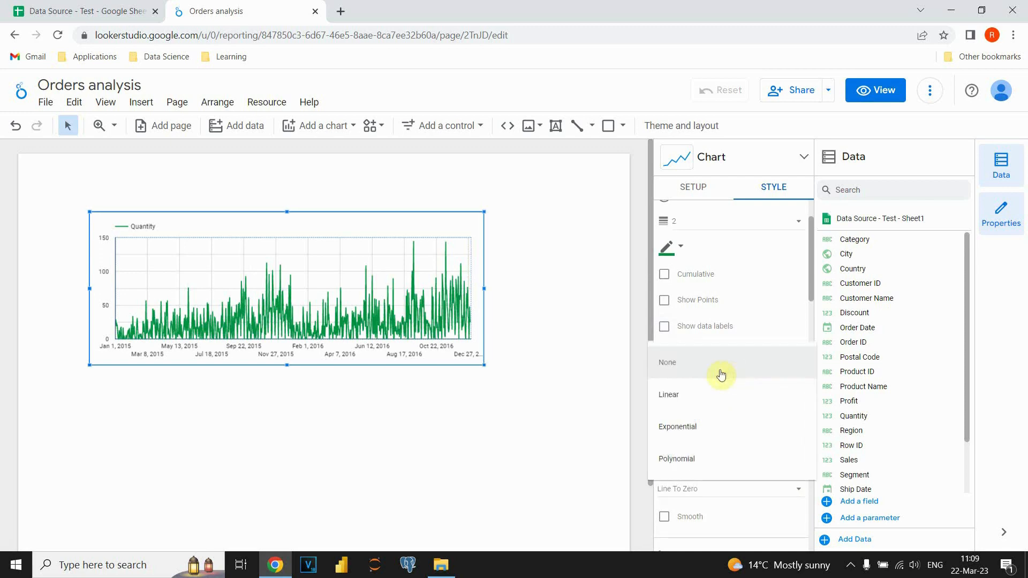
pyautogui.click(687, 432)
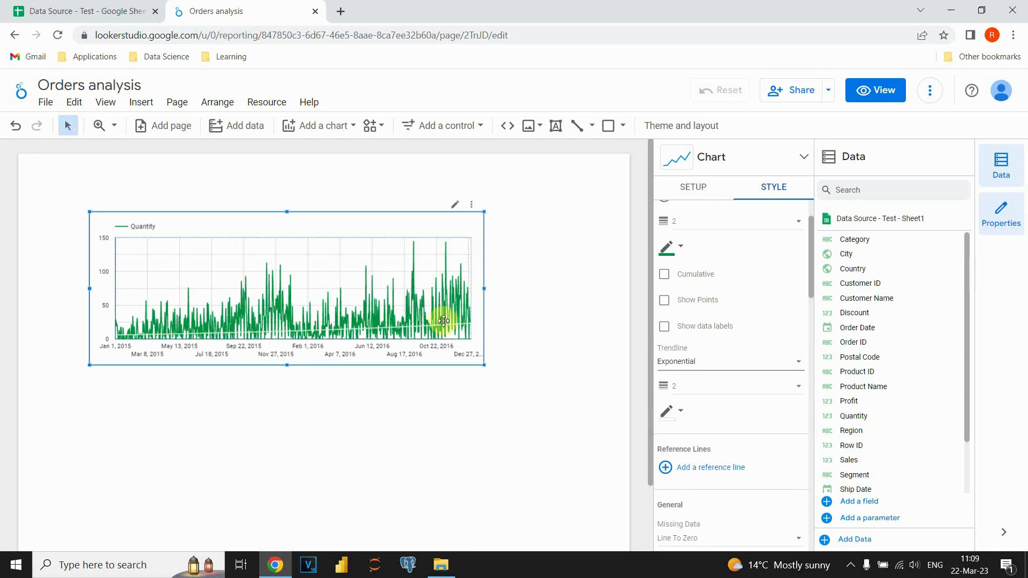
pyautogui.scroll(-4, 725, 377)
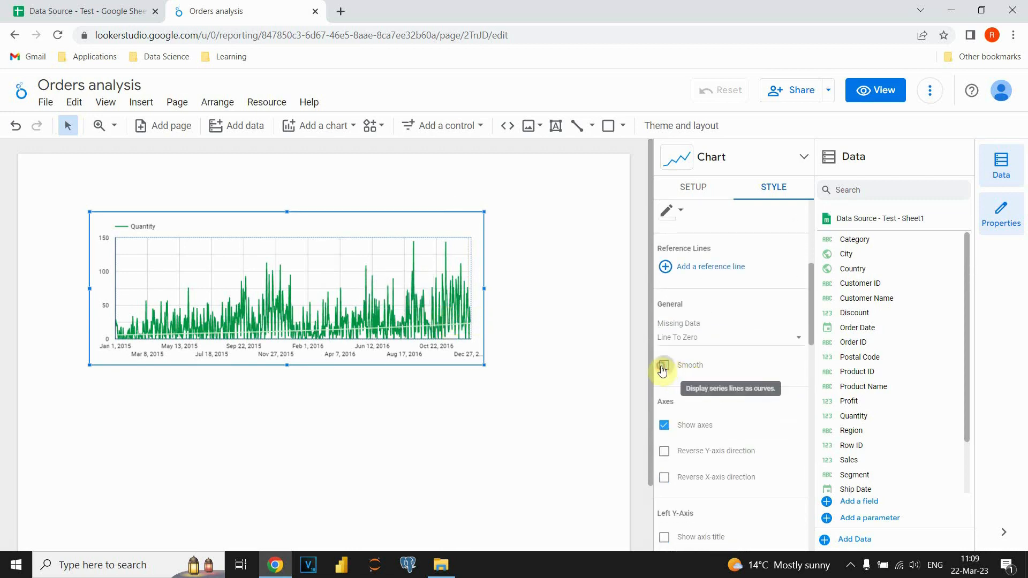
pyautogui.scroll(-4, 745, 382)
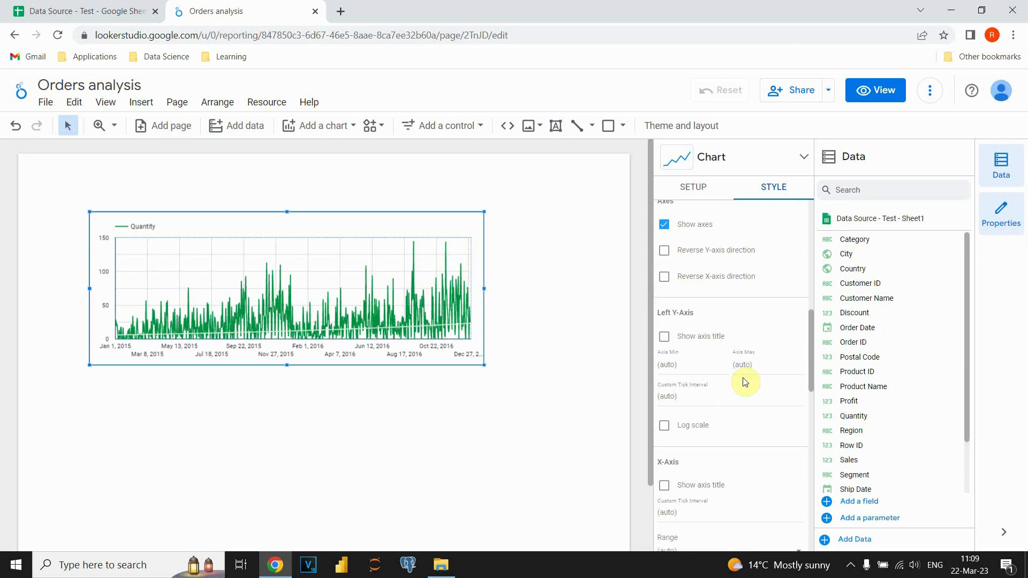
pyautogui.scroll(9, 742, 351)
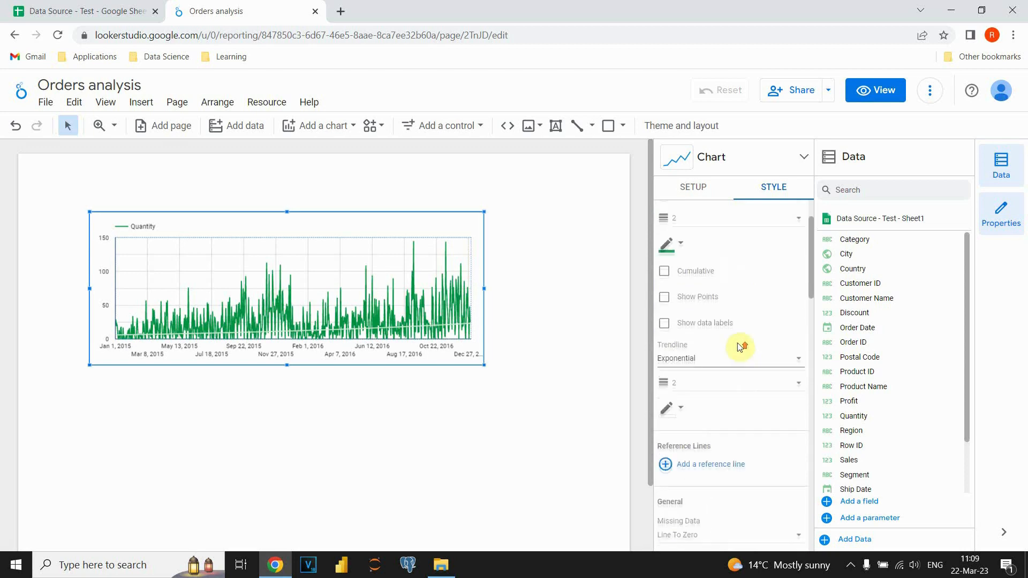
# Create and save a chart filter that includes only records whose Country is equal to USA.
pyautogui.click(688, 188)
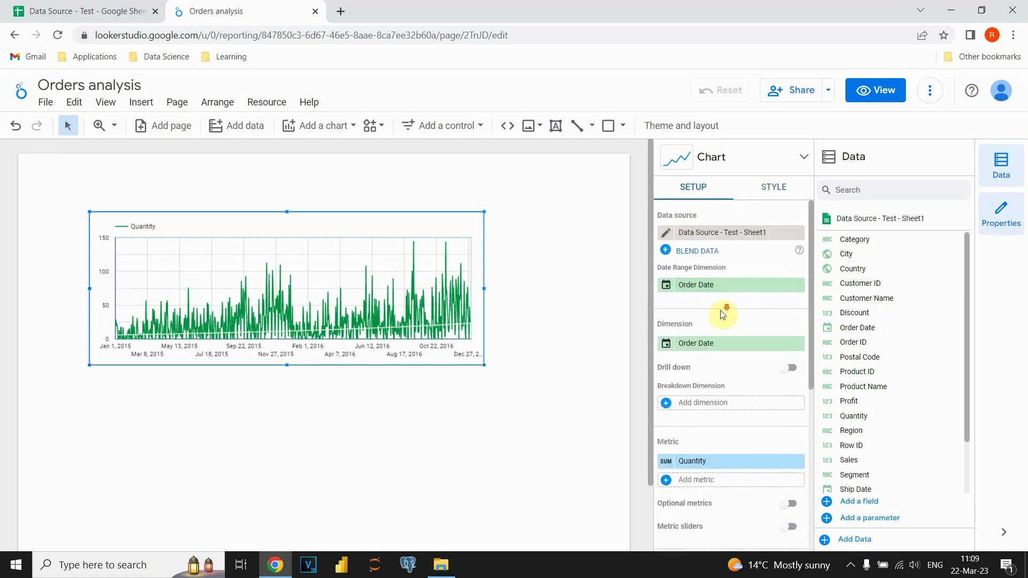
pyautogui.scroll(-6, 724, 319)
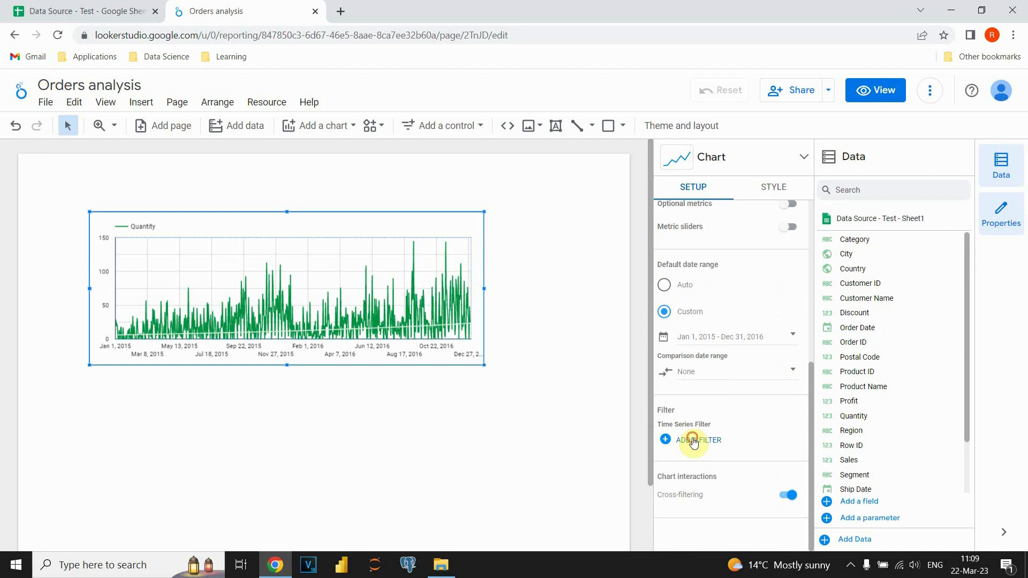
pyautogui.click(693, 440)
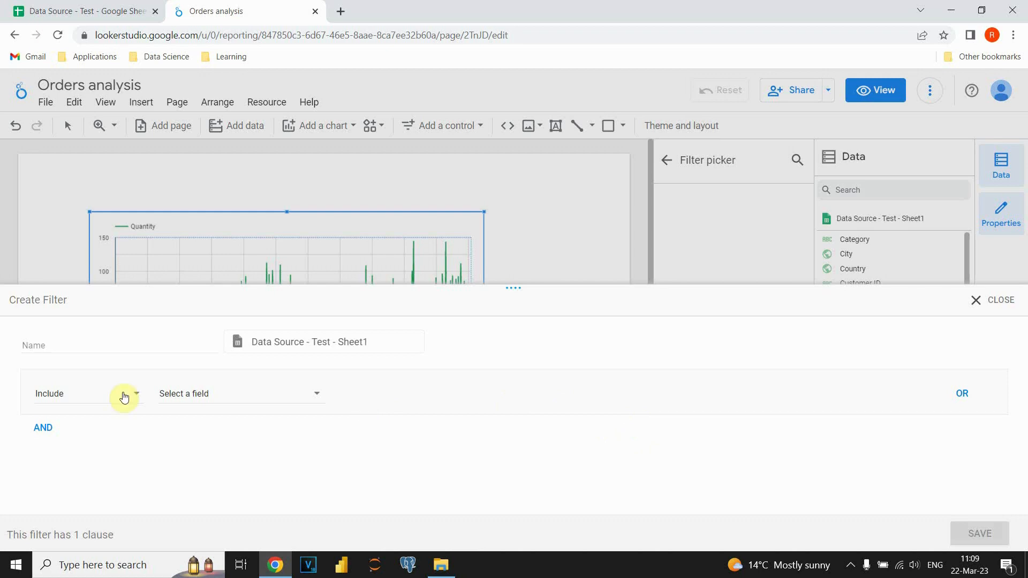
pyautogui.click(252, 394)
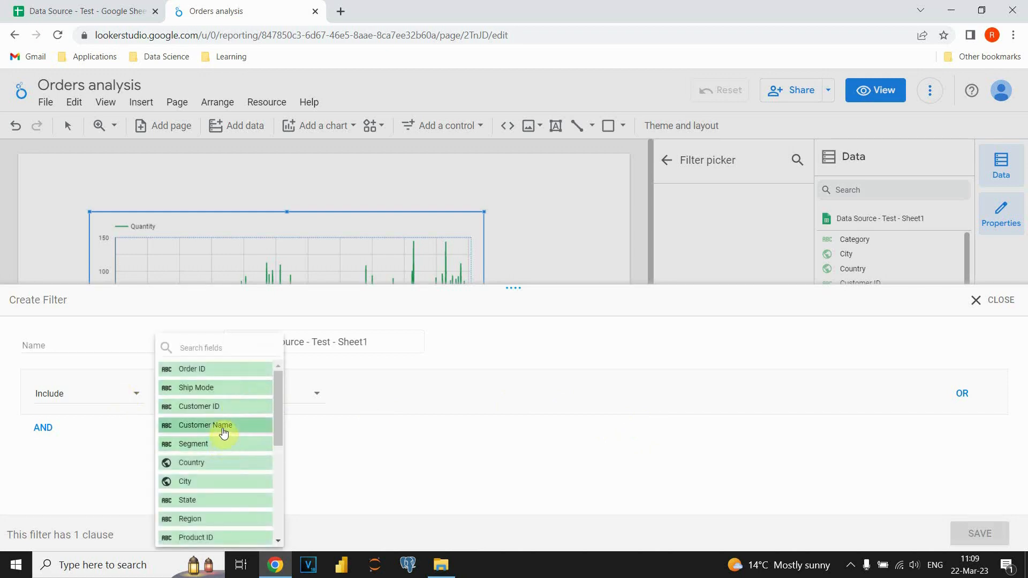
pyautogui.click(213, 462)
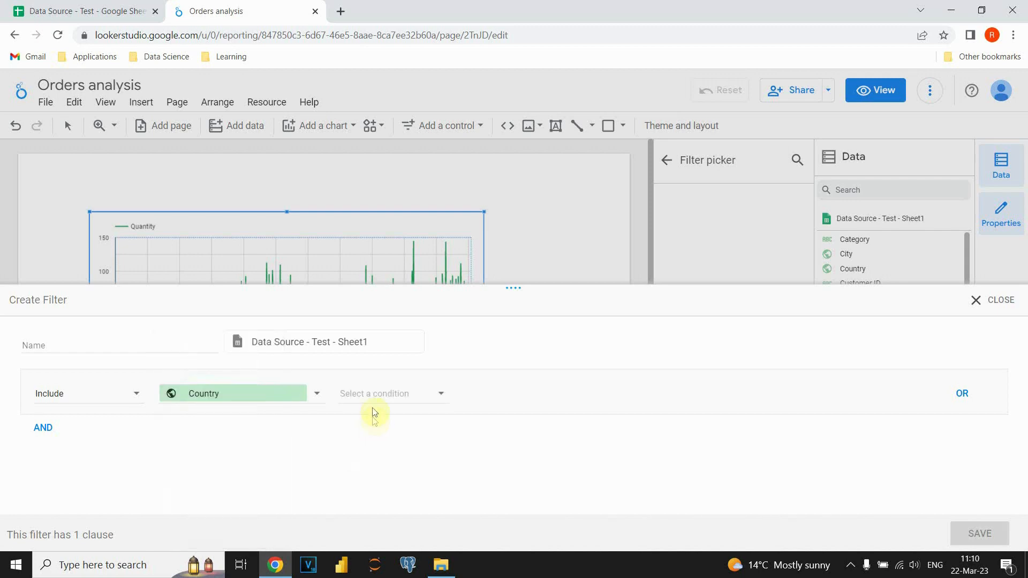
pyautogui.click(433, 401)
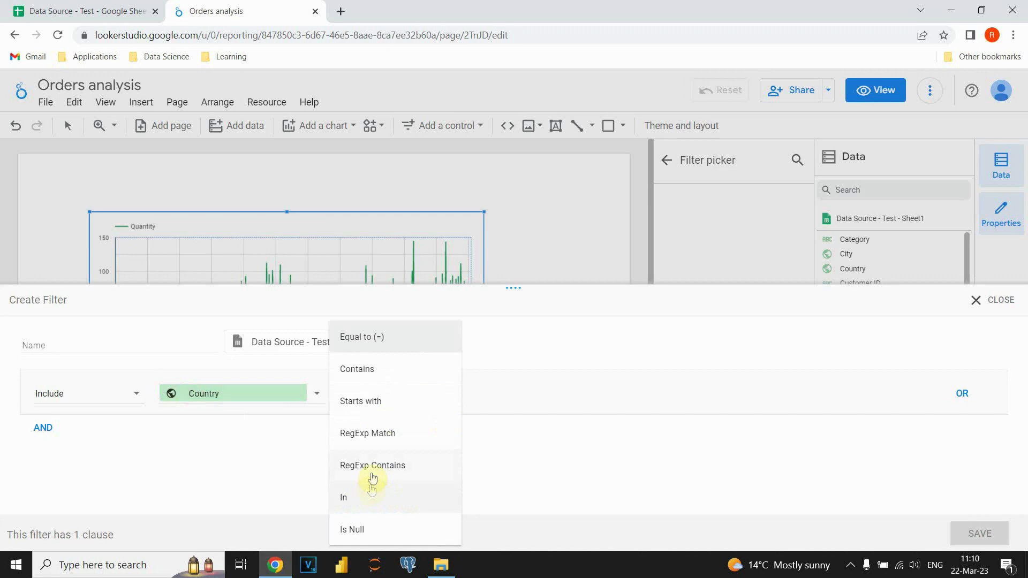
pyautogui.click(374, 339)
pyautogui.click(512, 393)
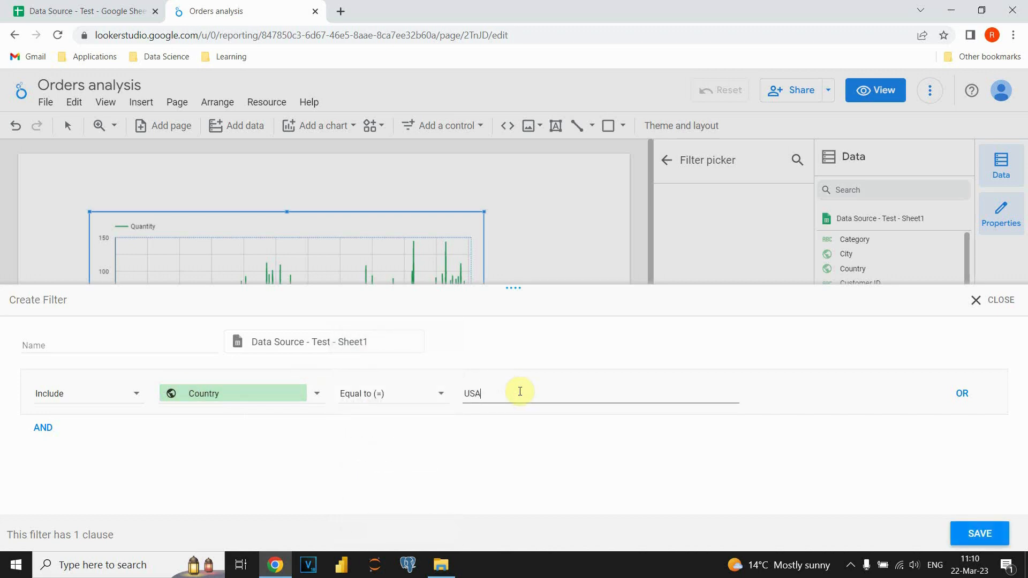
pyautogui.click(980, 534)
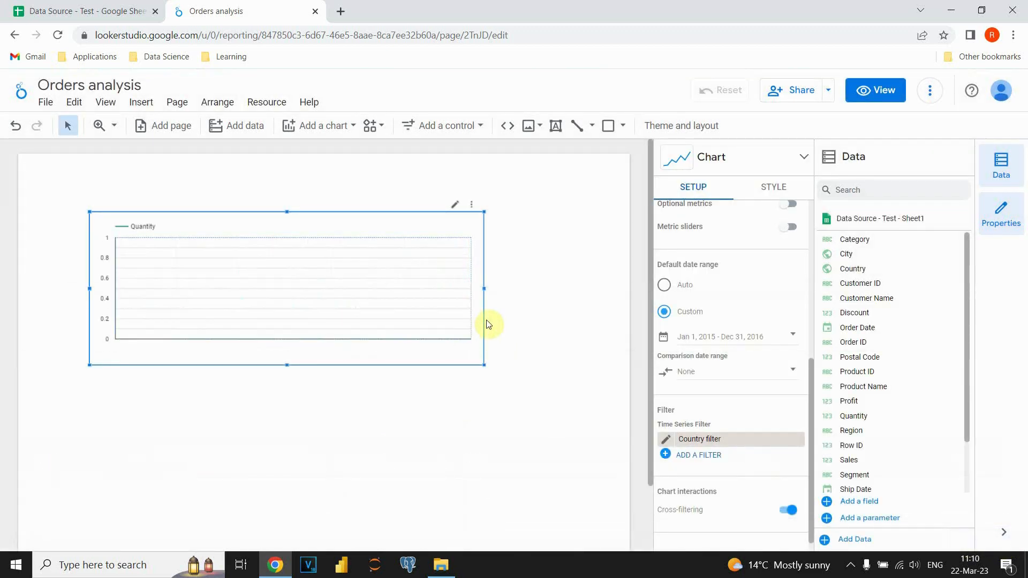
# Check how the country is written in the Google Sheets source and save the chart's country filter with the value United States.
pyautogui.click(671, 441)
pyautogui.click(86, 11)
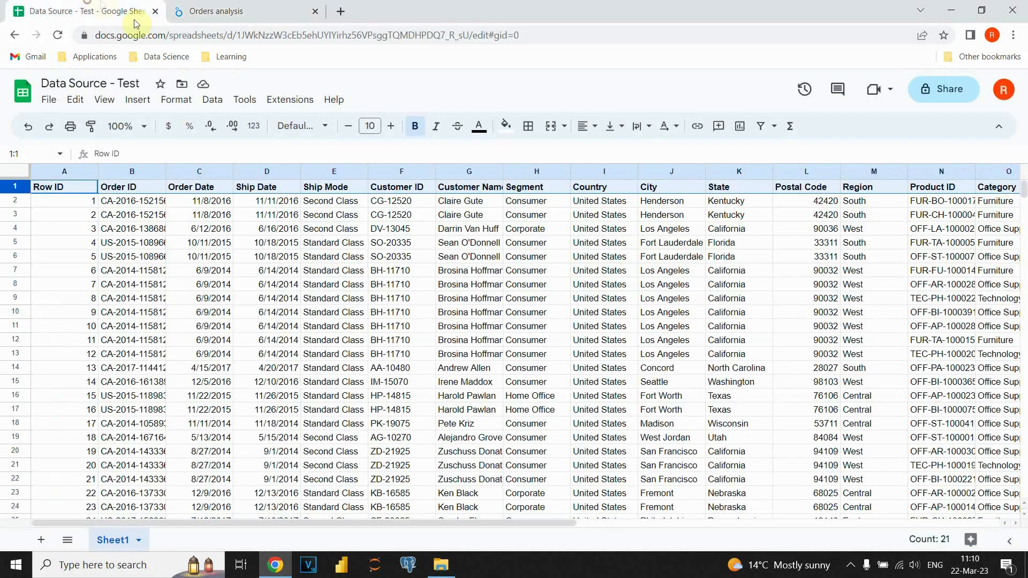
pyautogui.click(598, 204)
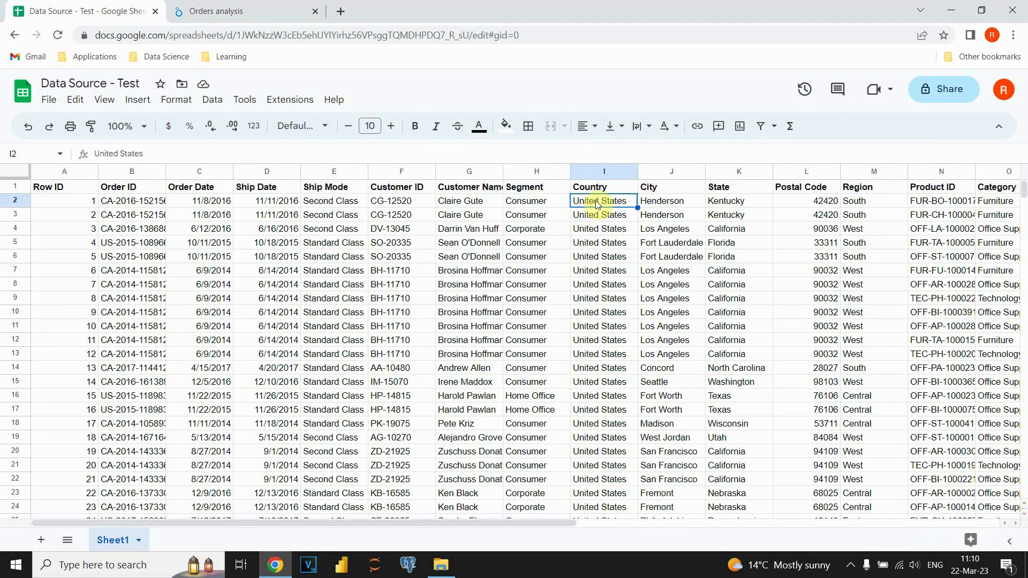
pyautogui.click(232, 7)
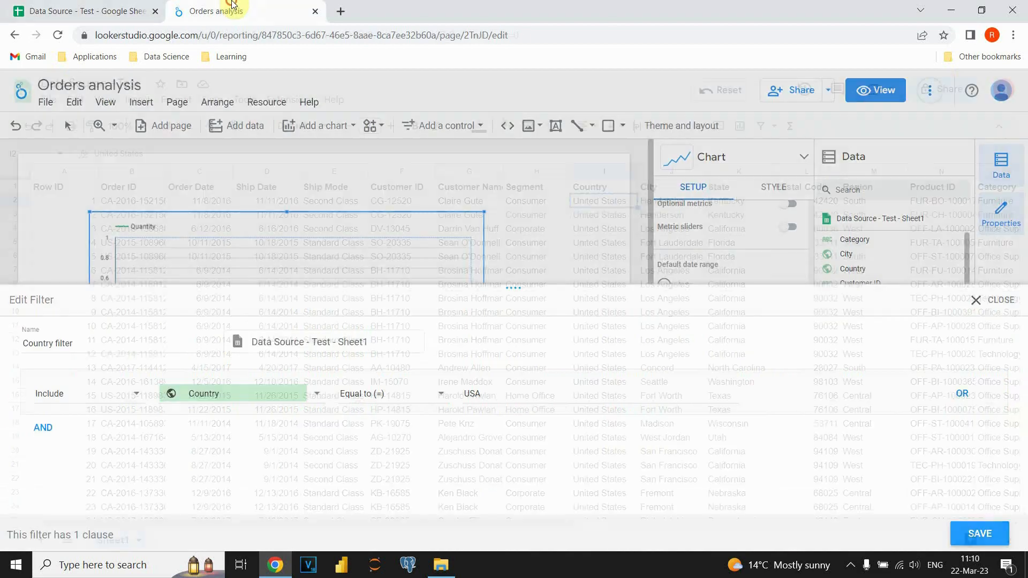
pyautogui.doubleClick(489, 394)
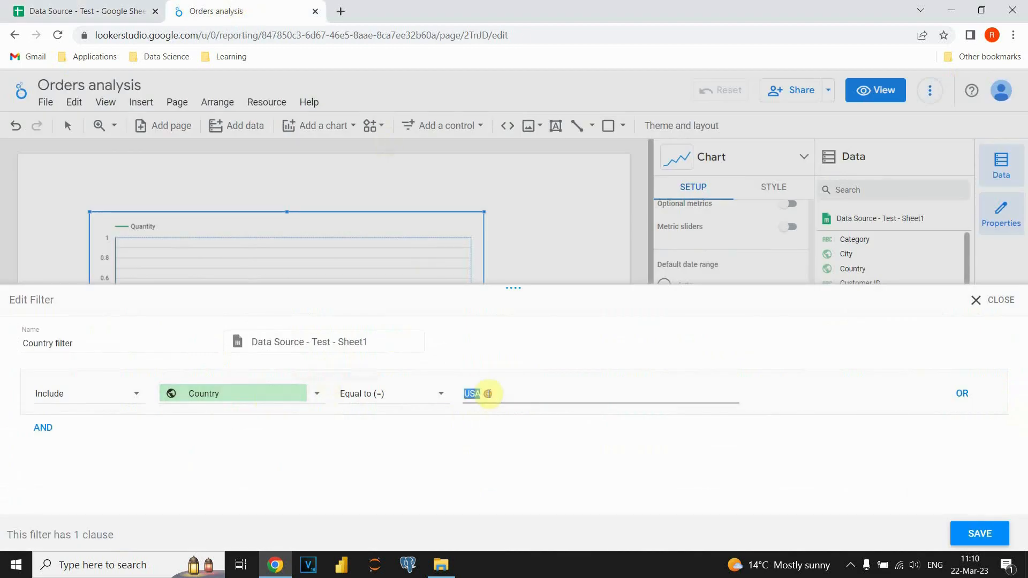
pyautogui.click(960, 533)
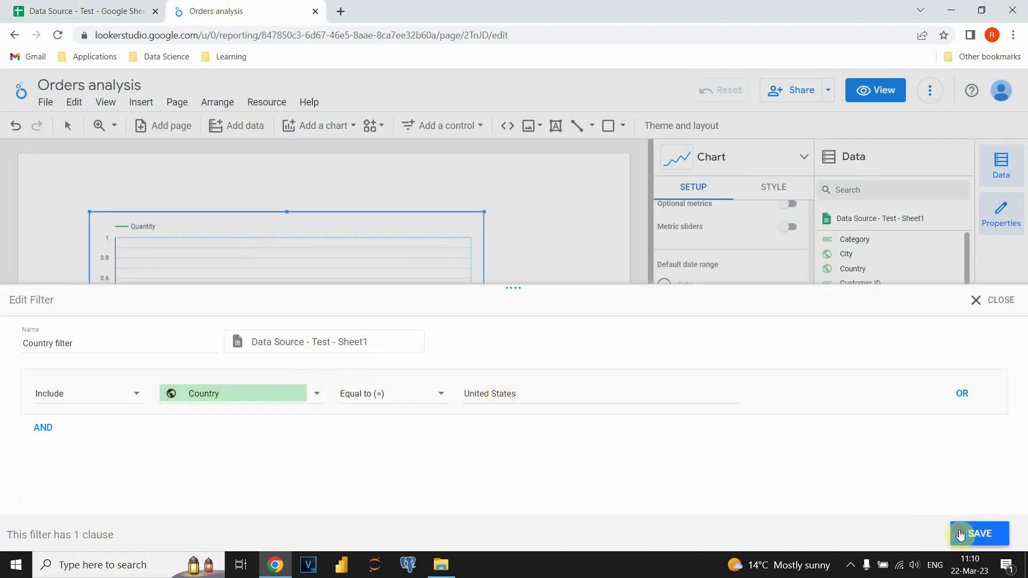